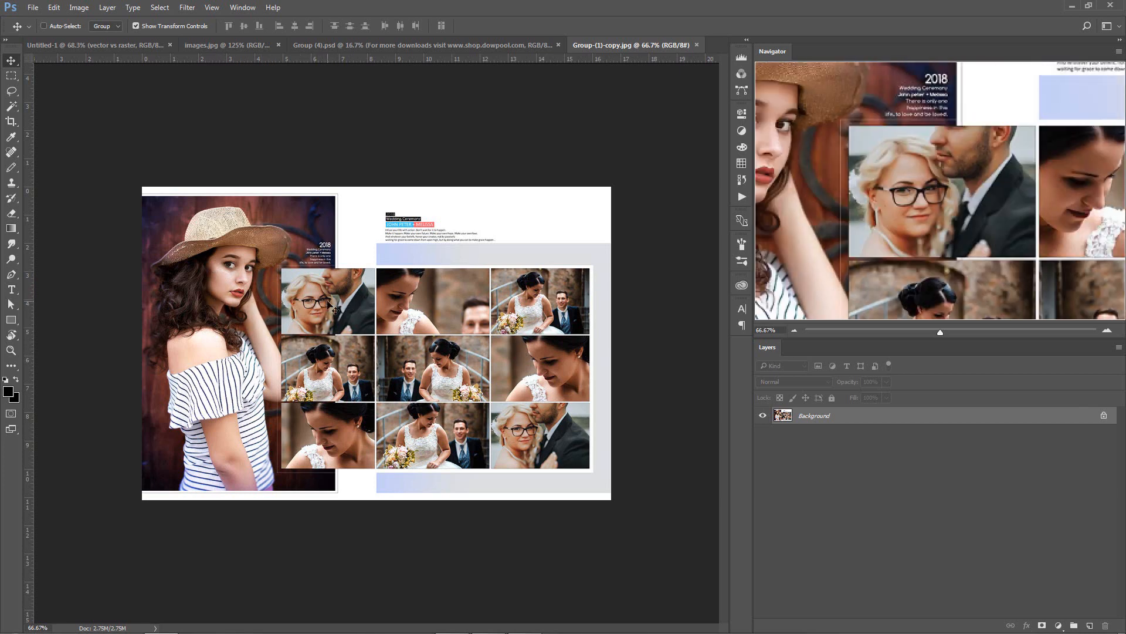
Step: Check the image size of images.jpg in both inches and pixels, closing the dialog without changes
{"action": "left_click", "coordinate": [427, 44]}
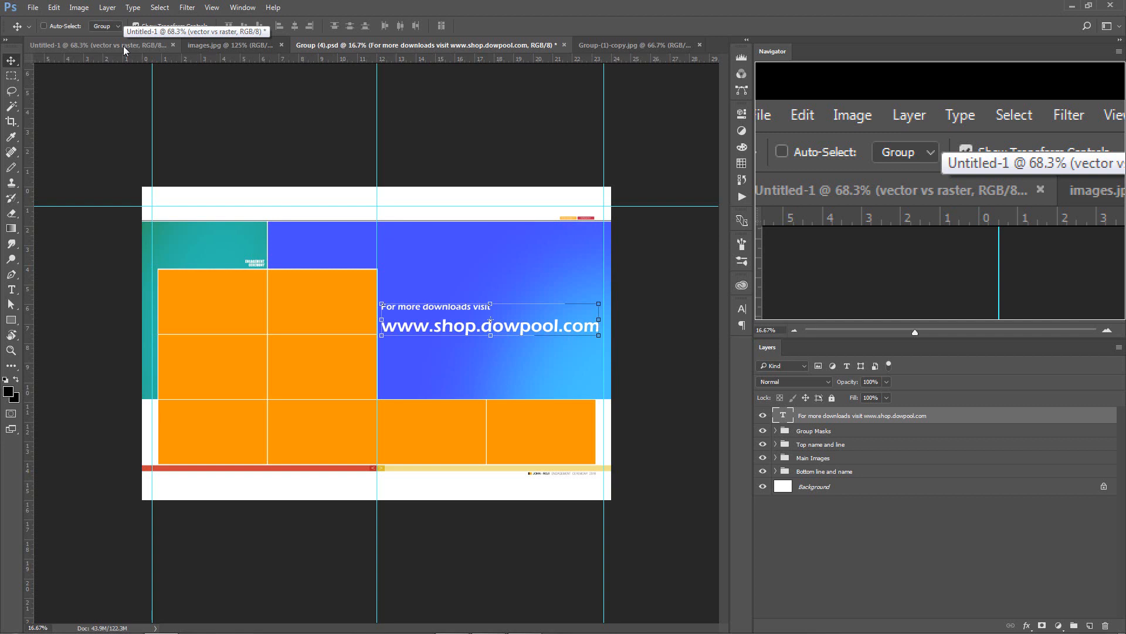
{"action": "left_click", "coordinate": [220, 44]}
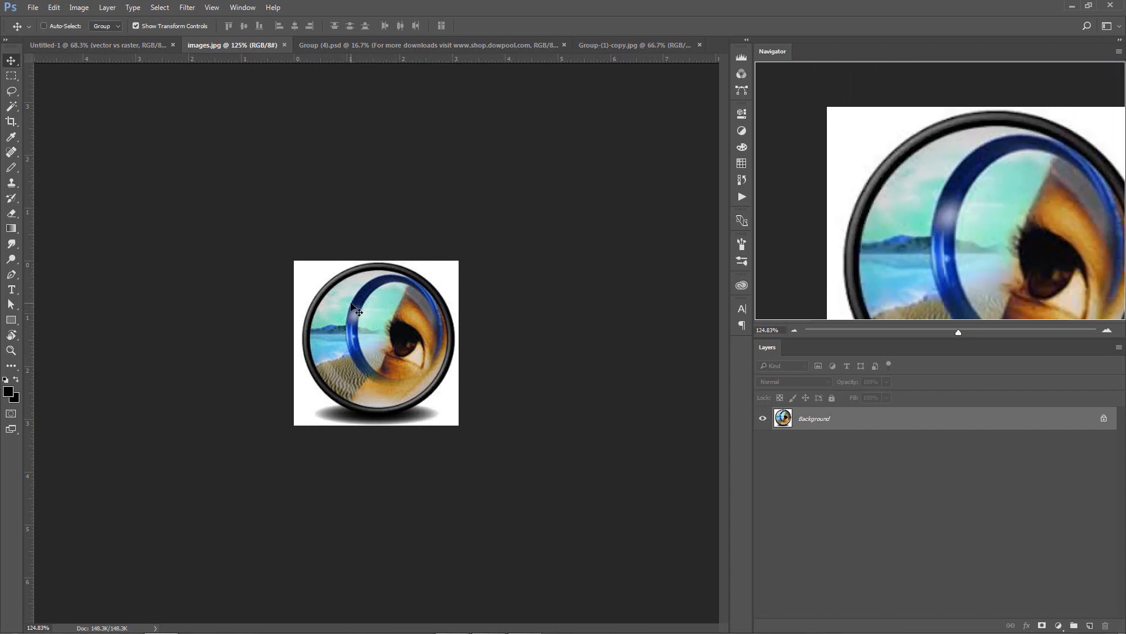
{"action": "left_click", "coordinate": [79, 7]}
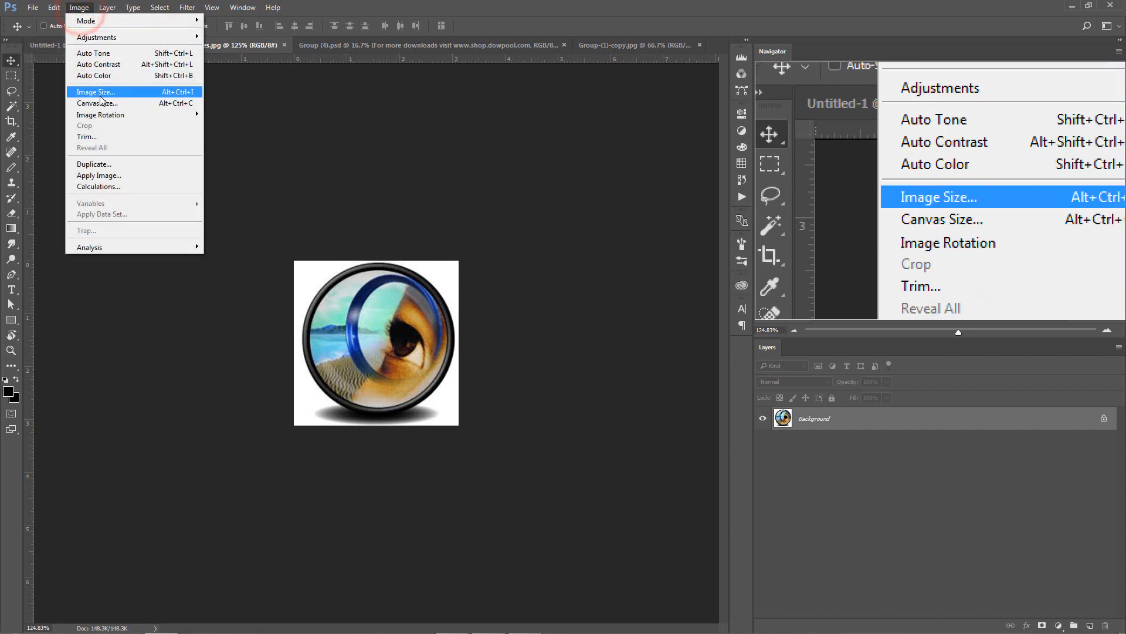
{"action": "left_click", "coordinate": [100, 93]}
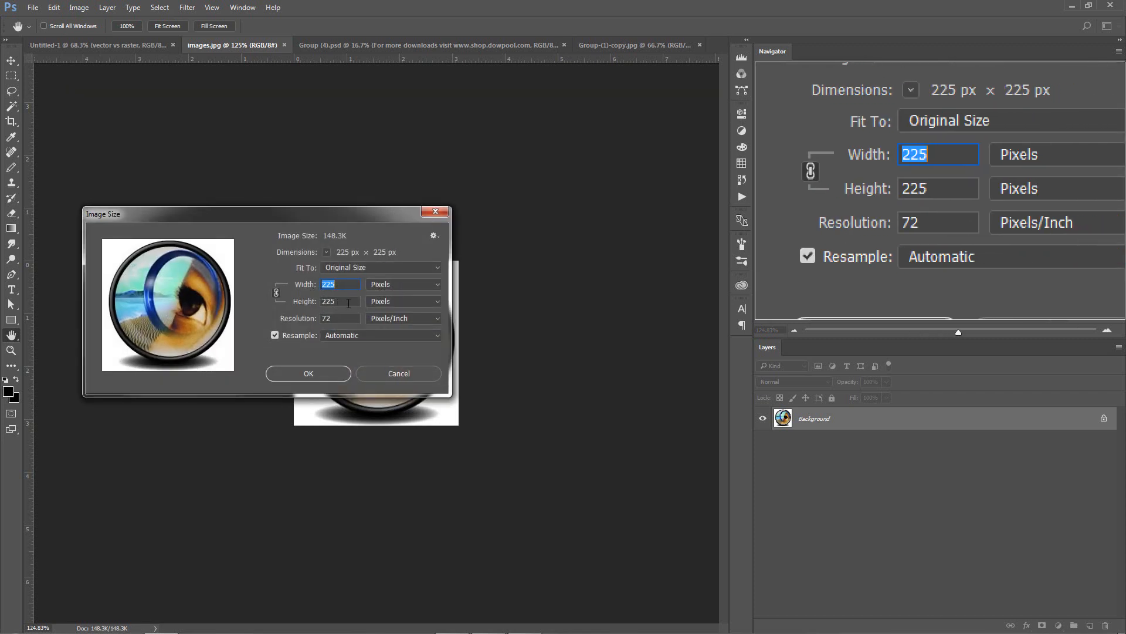
{"action": "left_click", "coordinate": [402, 283]}
{"action": "left_click", "coordinate": [399, 312]}
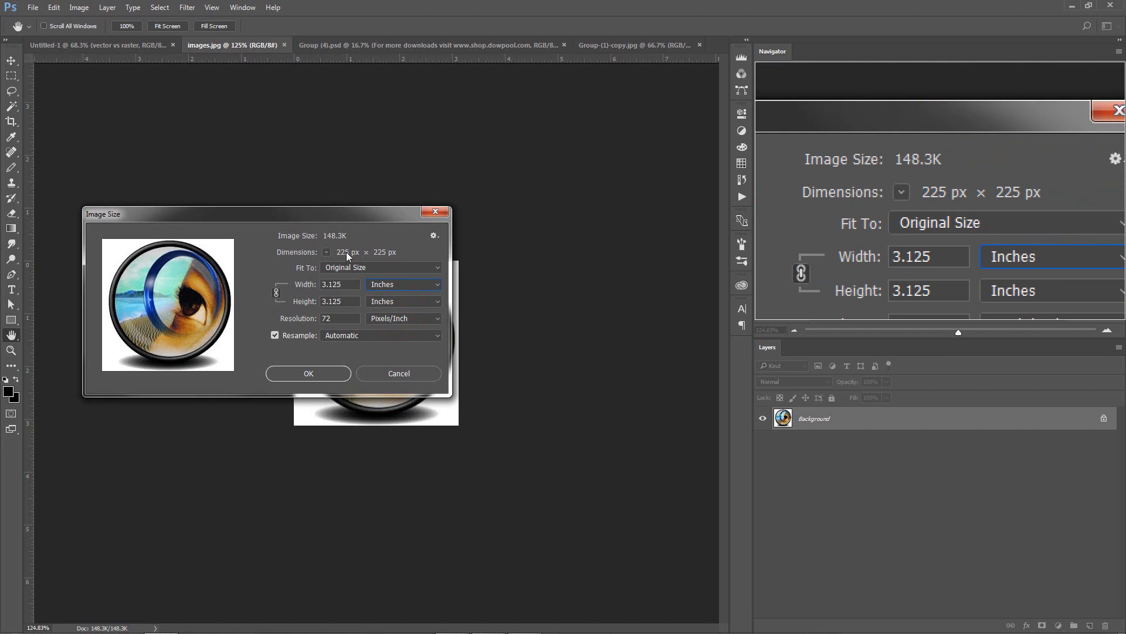
{"action": "left_click", "coordinate": [410, 284]}
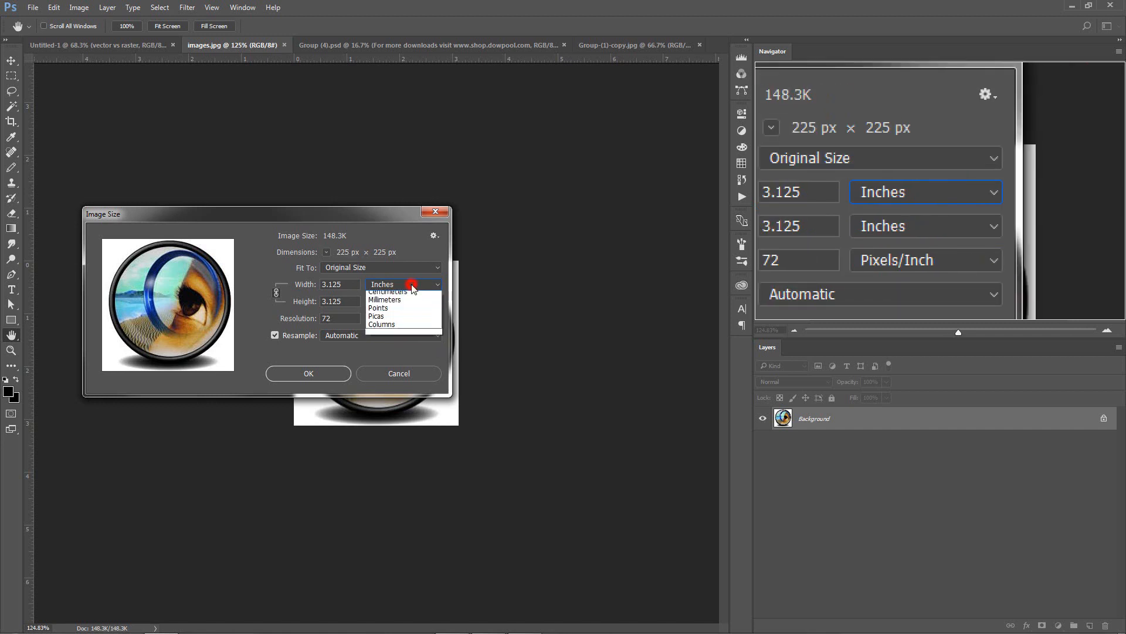
{"action": "left_click", "coordinate": [404, 305]}
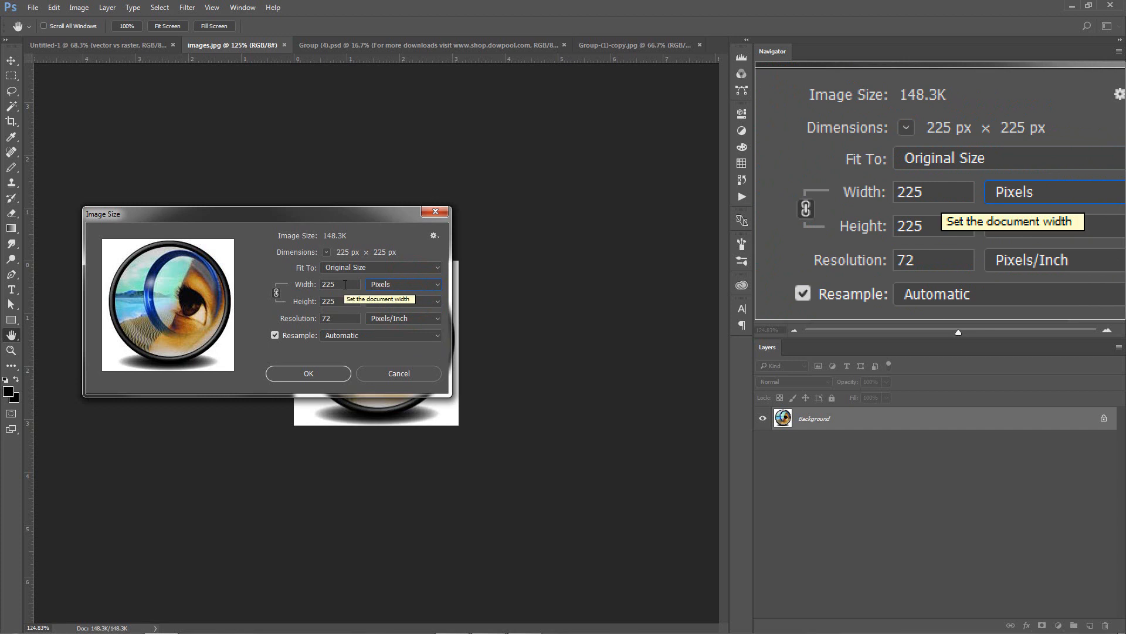
{"action": "left_click", "coordinate": [393, 374]}
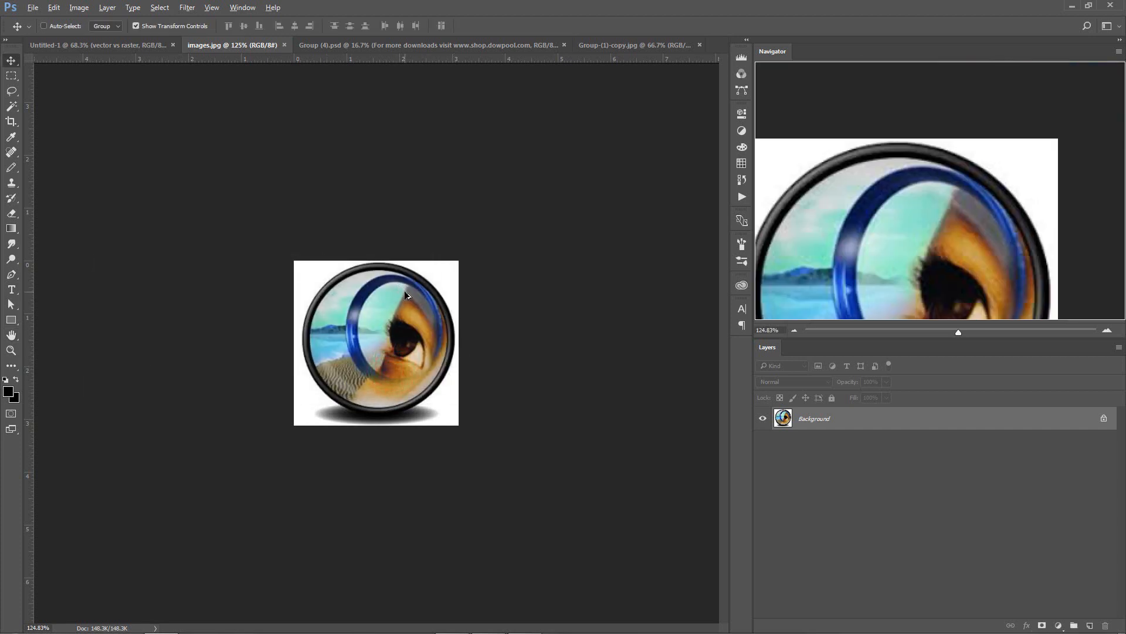
Step: Examine the pixel structure of the eye picture in images.jpg at high magnification and return to the full view
{"action": "scroll", "coordinate": [407, 294], "scroll_direction": "up", "scroll_amount": 8}
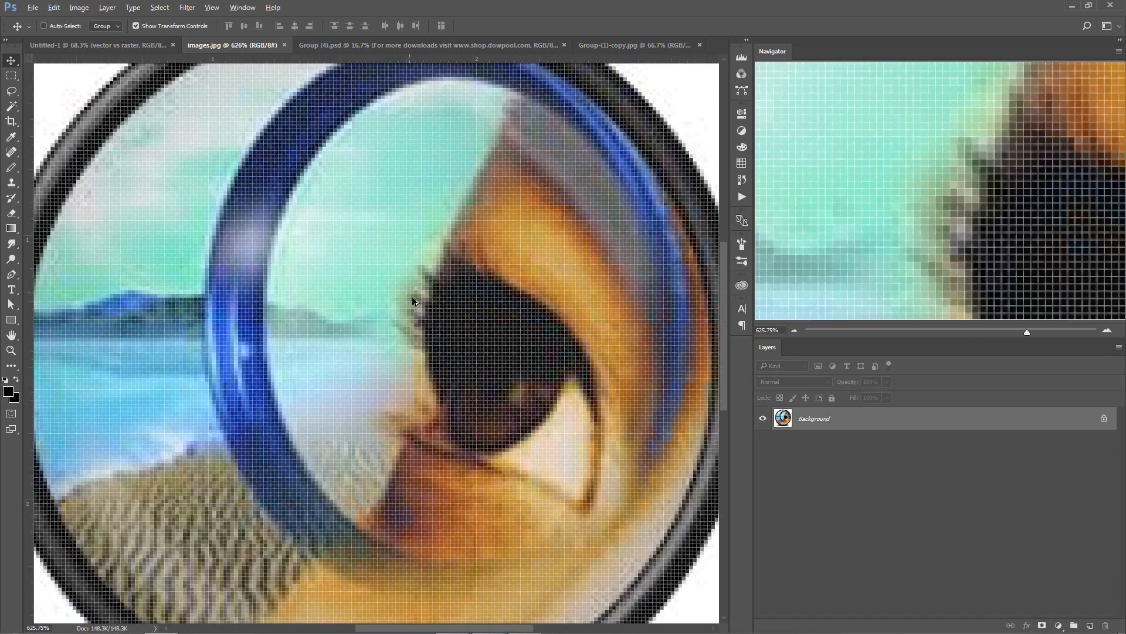
{"action": "scroll", "coordinate": [418, 309], "scroll_direction": "up", "scroll_amount": 7}
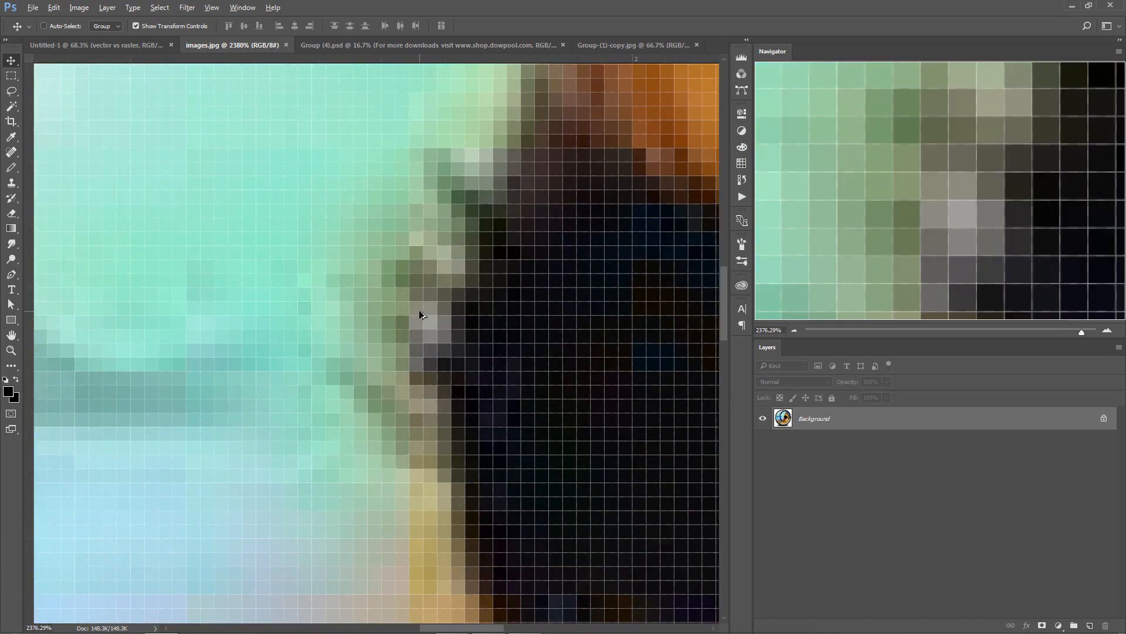
{"action": "scroll", "coordinate": [420, 315], "scroll_direction": "down", "scroll_amount": 3}
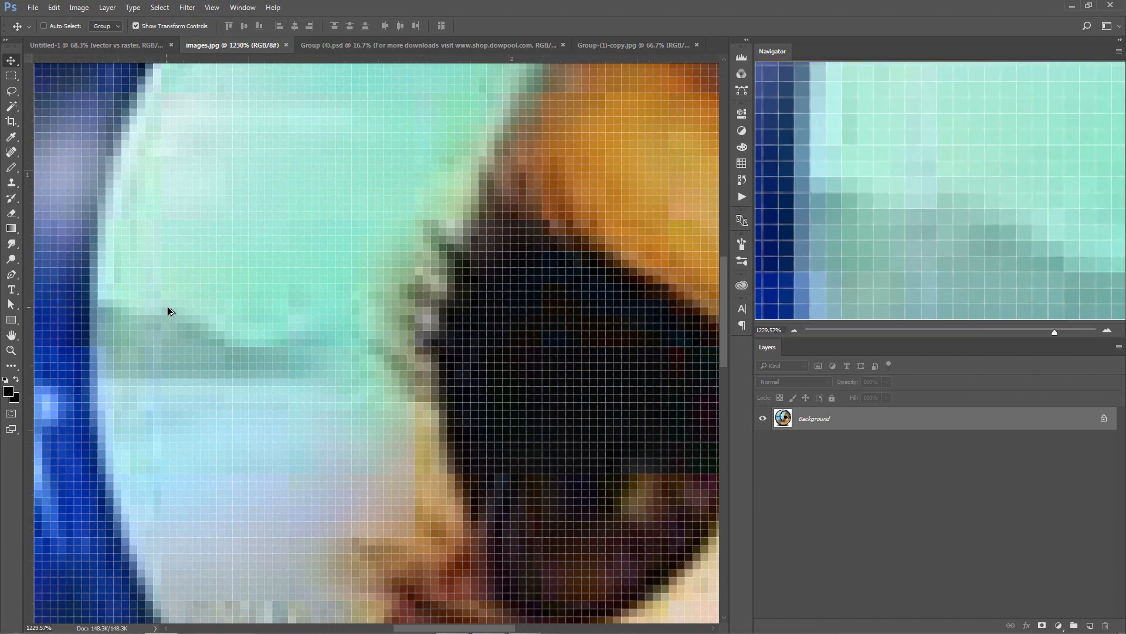
{"action": "scroll", "coordinate": [168, 306], "scroll_direction": "down", "scroll_amount": 5}
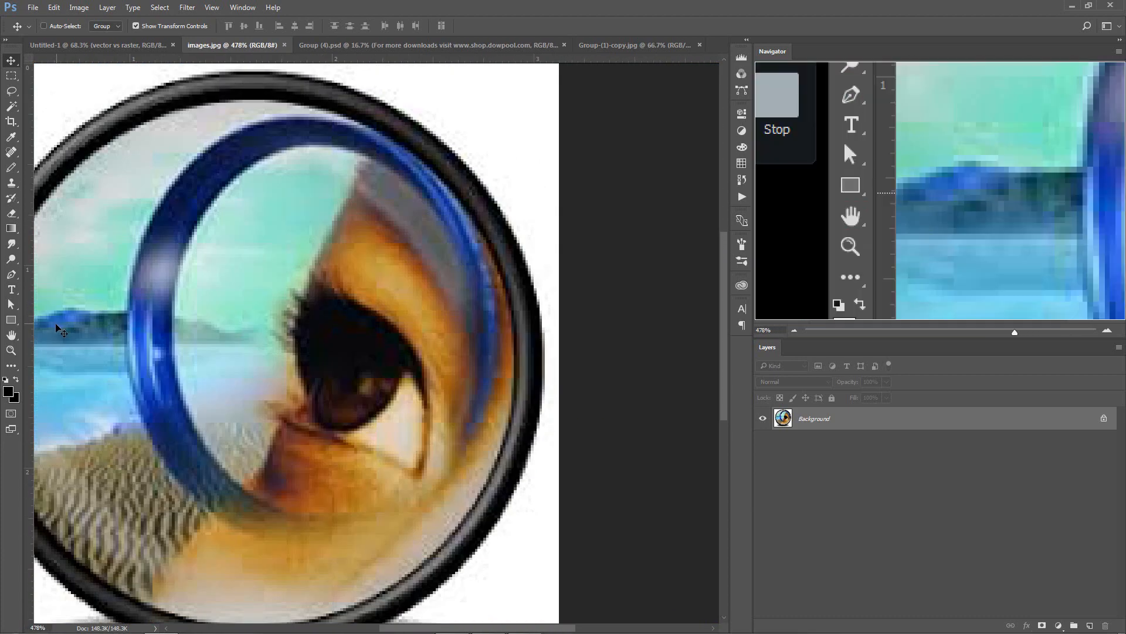
{"action": "scroll", "coordinate": [269, 352], "scroll_direction": "up", "scroll_amount": 6}
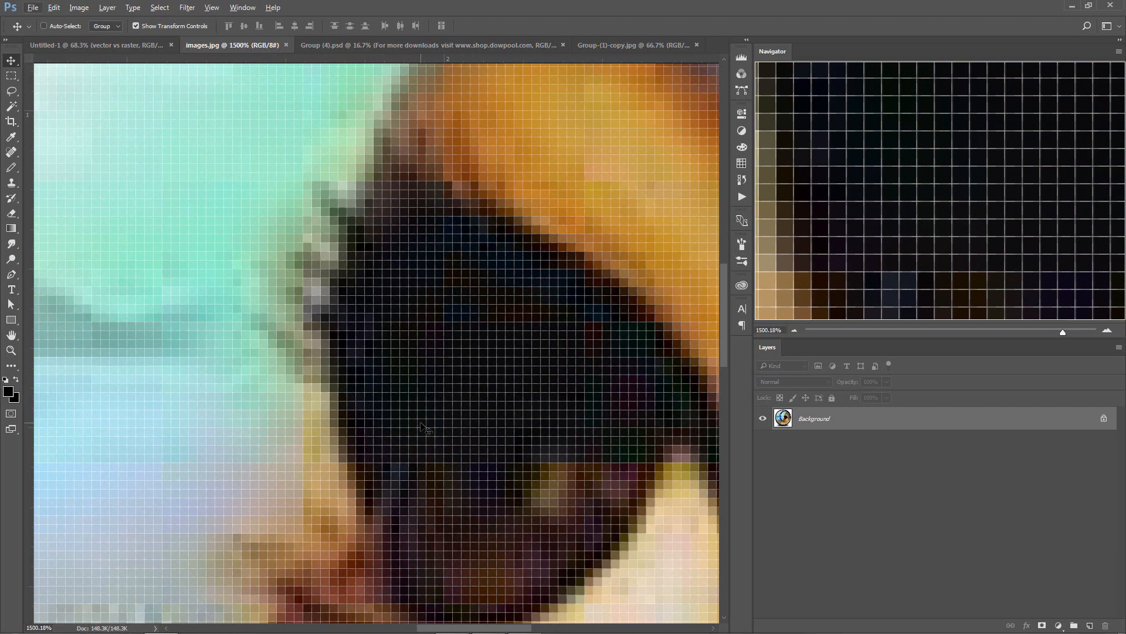
{"action": "scroll", "coordinate": [423, 427], "scroll_direction": "down", "scroll_amount": 6}
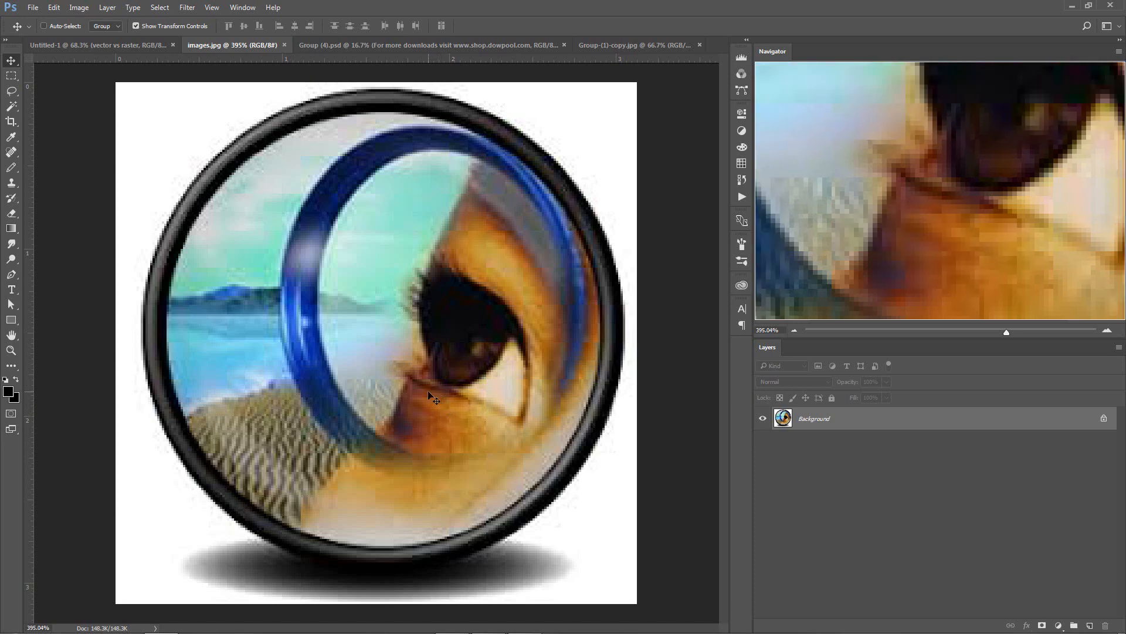
{"action": "key", "text": "ctrl+minus"}
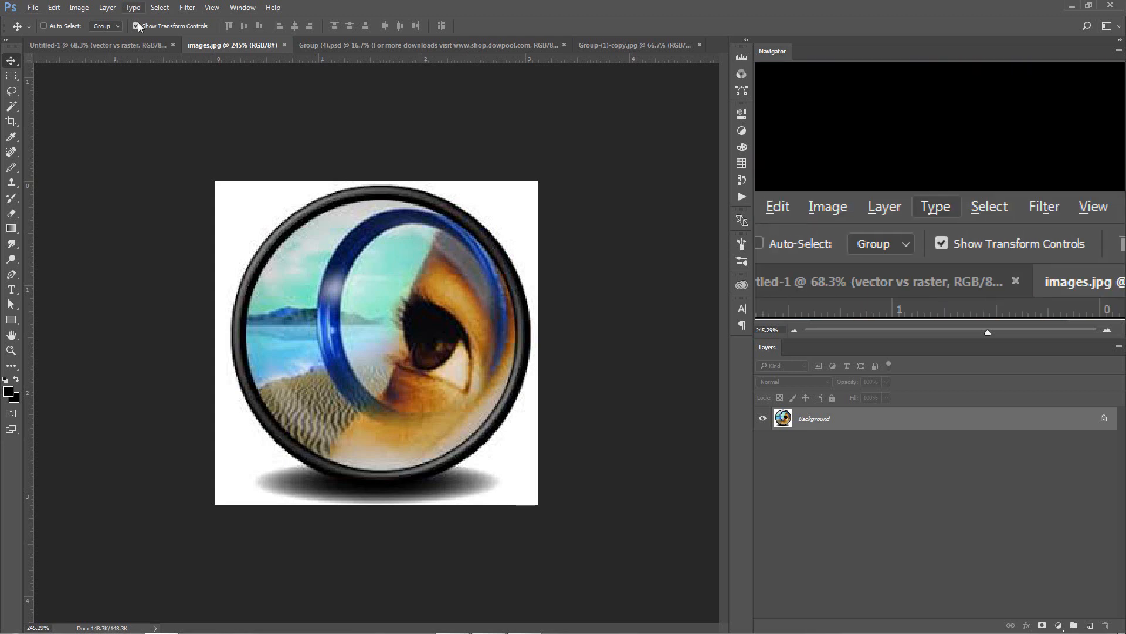
Step: View the open Group (4).psd, Group-(1)-copy.jpg and Untitled-1 documents
{"action": "left_click", "coordinate": [446, 45]}
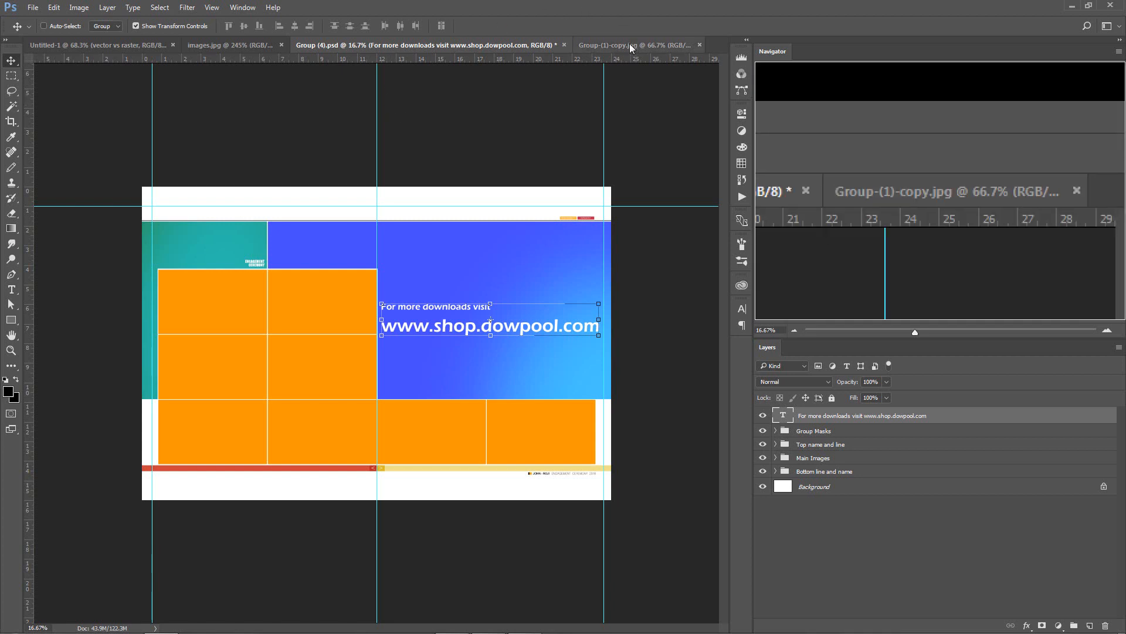
{"action": "left_click", "coordinate": [630, 46]}
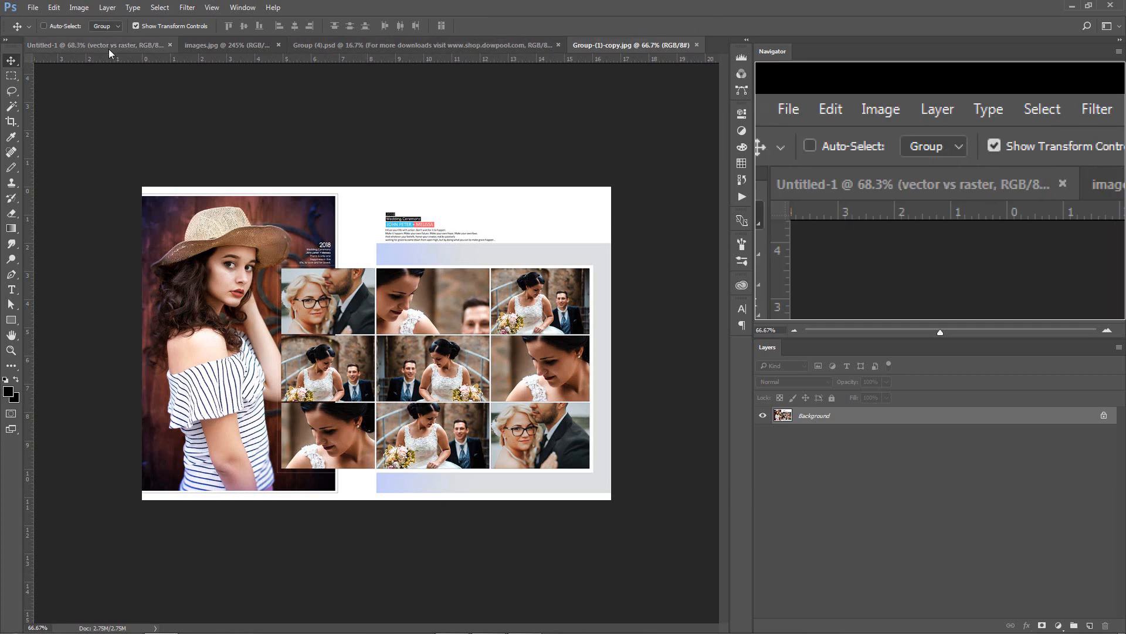
{"action": "left_click", "coordinate": [109, 44]}
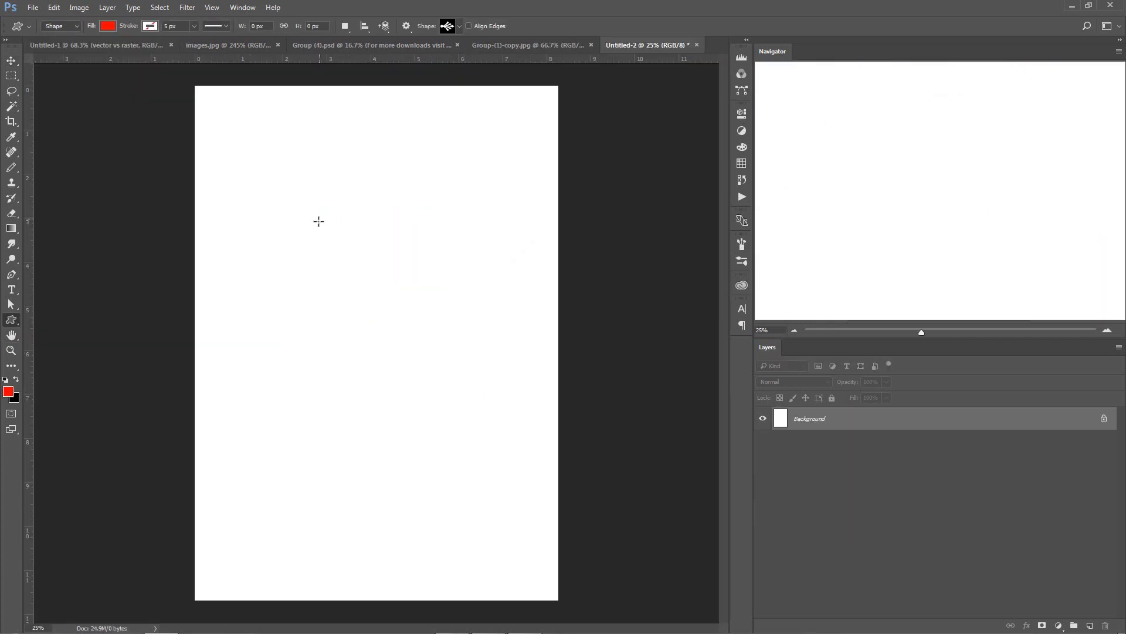
Step: Draw a red custom ornament shape about 11 in wide on the blank Untitled-2 page and center it horizontally
{"action": "left_click_drag", "start_coordinate": [246, 245], "coordinate": [736, 621]}
{"action": "left_click", "coordinate": [11, 58]}
{"action": "key", "text": "ctrl+t"}
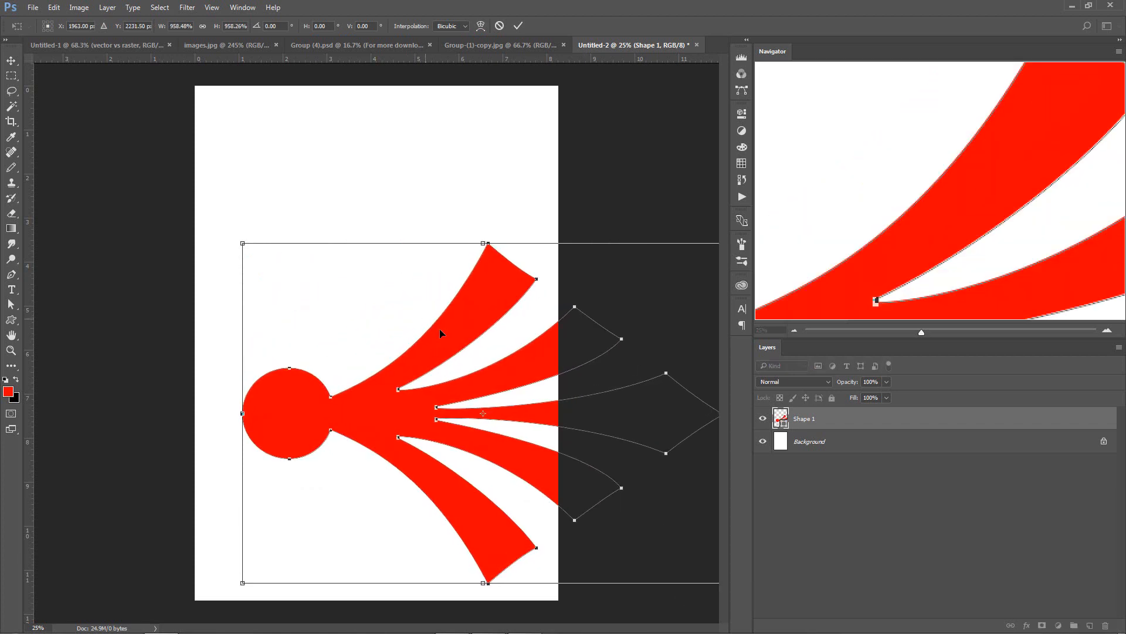
{"action": "left_click_drag", "start_coordinate": [478, 381], "coordinate": [372, 361]}
{"action": "key", "text": "Return"}
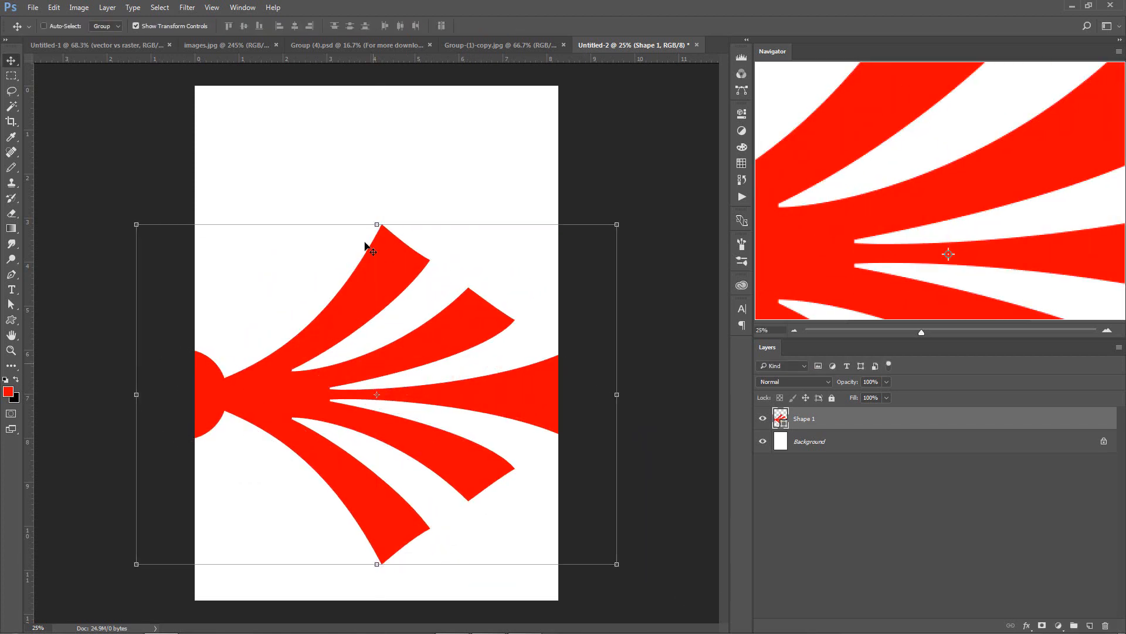
Step: Rotate the red ornament by -90° to stand upright, scale it down to about 5 in wide and place it mid-page
{"action": "scroll", "coordinate": [380, 253], "scroll_direction": "up", "scroll_amount": 2}
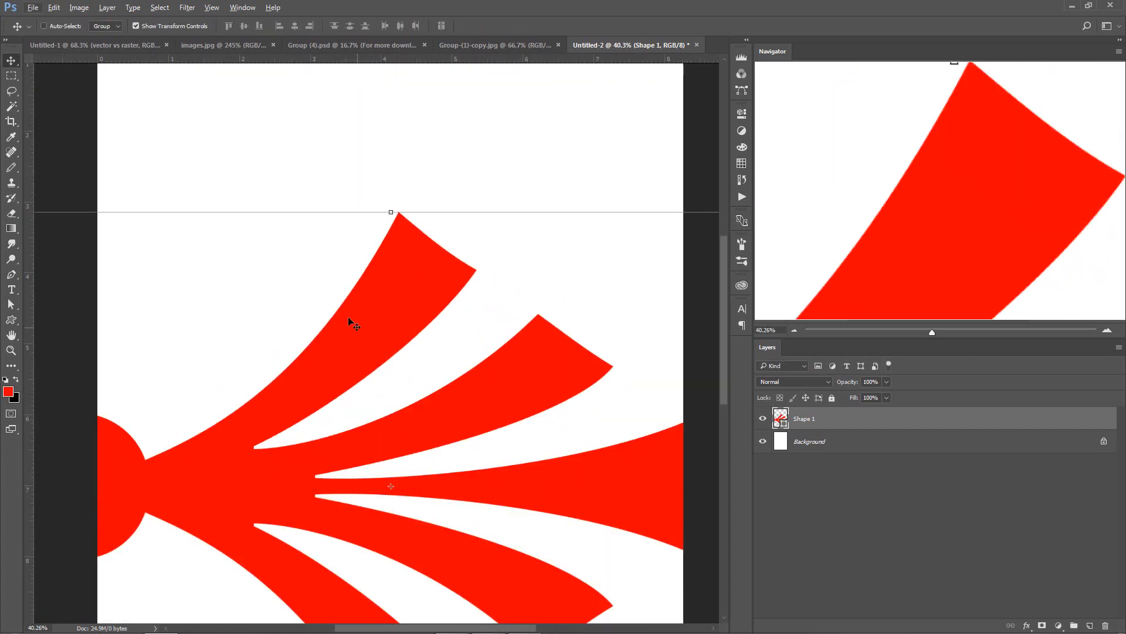
{"action": "scroll", "coordinate": [348, 317], "scroll_direction": "down", "scroll_amount": 2}
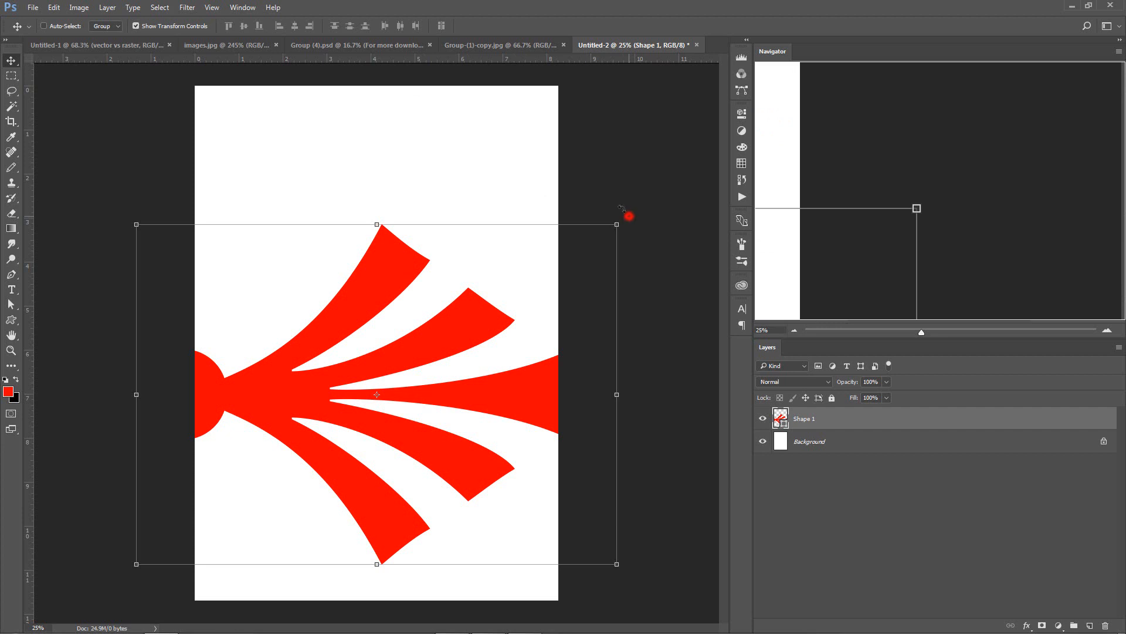
{"action": "left_click_drag", "start_coordinate": [622, 208], "coordinate": [234, 175]}
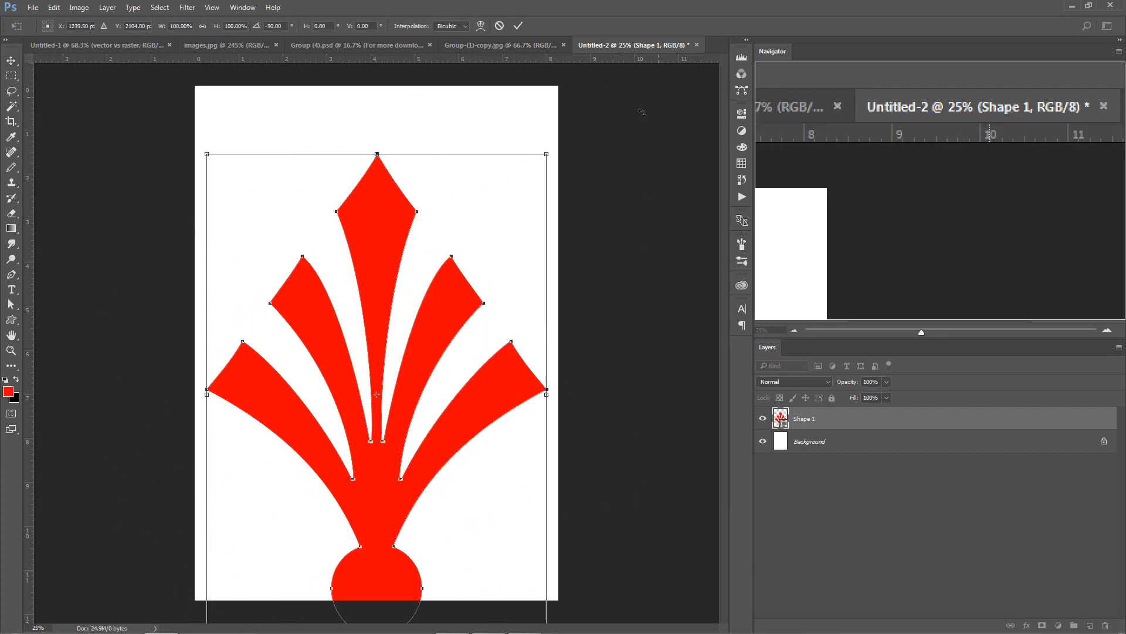
{"action": "left_click_drag", "start_coordinate": [546, 154], "coordinate": [442, 304]}
{"action": "left_click_drag", "start_coordinate": [323, 357], "coordinate": [395, 224]}
{"action": "key", "text": "Return"}
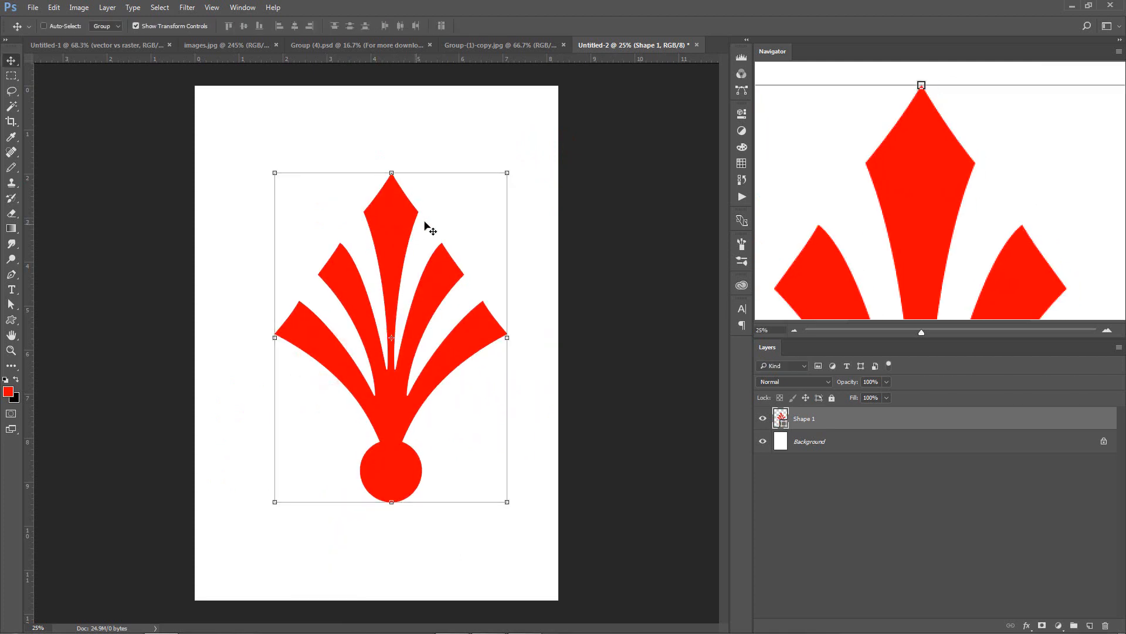
Step: Examine the edges of the red ornament at high magnification and return to the whole page
{"action": "scroll", "coordinate": [433, 211], "scroll_direction": "up", "scroll_amount": 10}
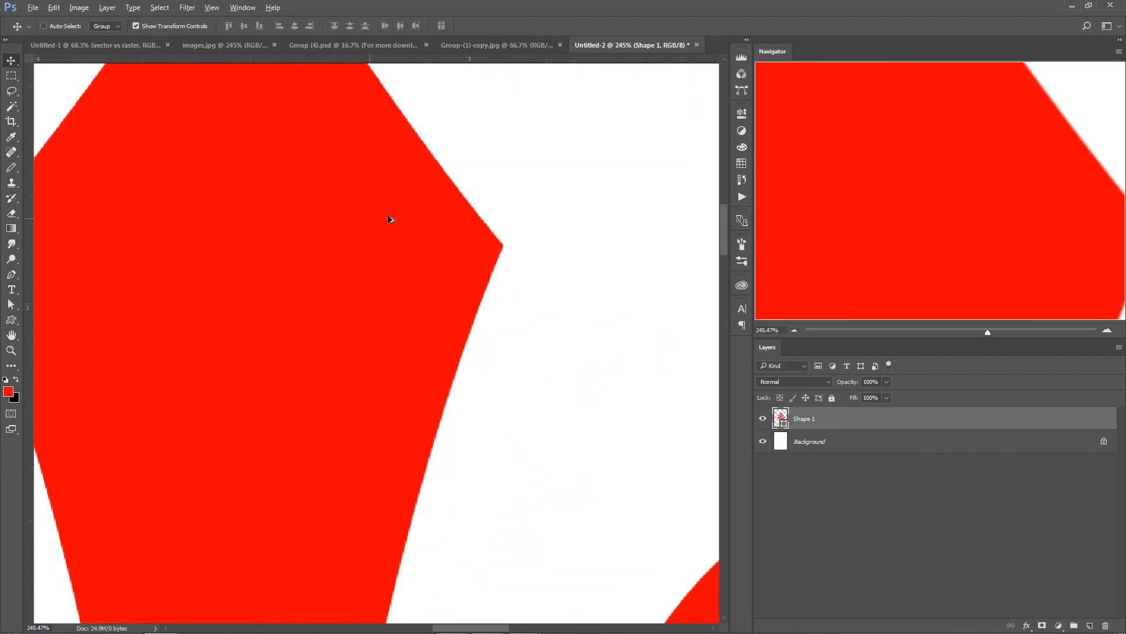
{"action": "scroll", "coordinate": [468, 125], "scroll_direction": "up", "scroll_amount": 5}
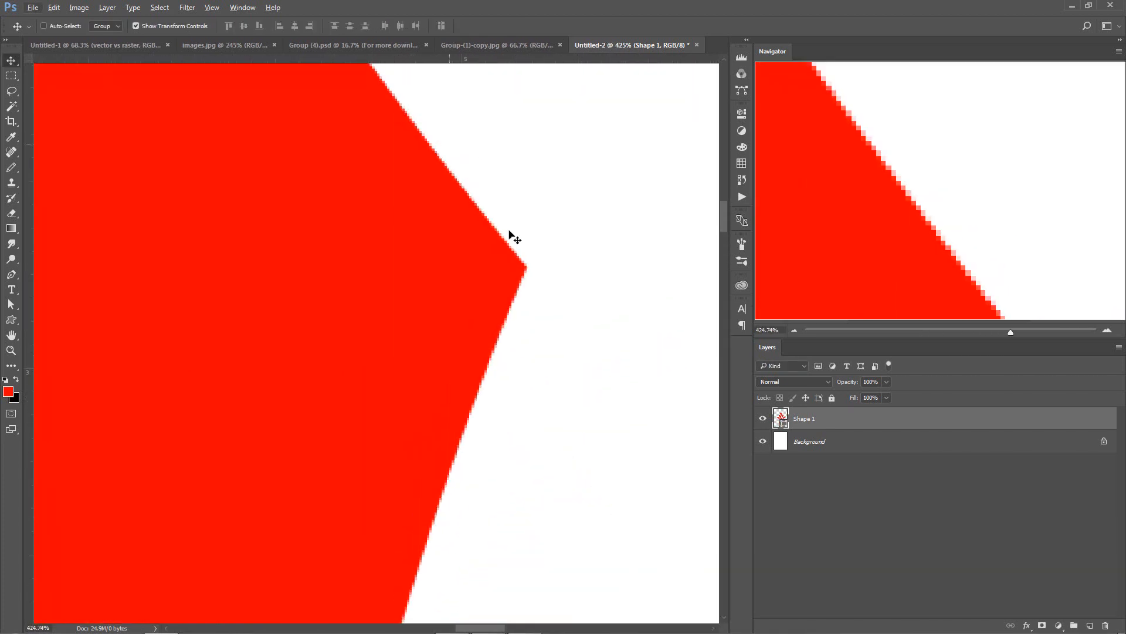
{"action": "scroll", "coordinate": [509, 232], "scroll_direction": "down", "scroll_amount": 15}
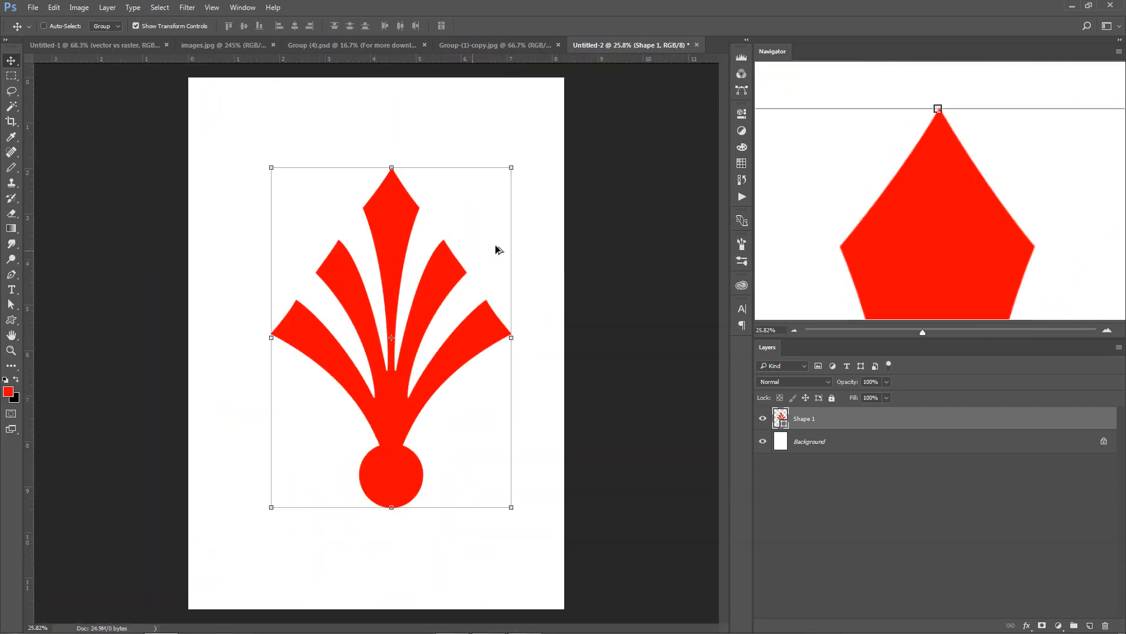
Step: Scale the red ornament down to a tiny size, inspect its edges, and enlarge it to nearly the page width
{"action": "left_click_drag", "start_coordinate": [511, 167], "coordinate": [460, 228]}
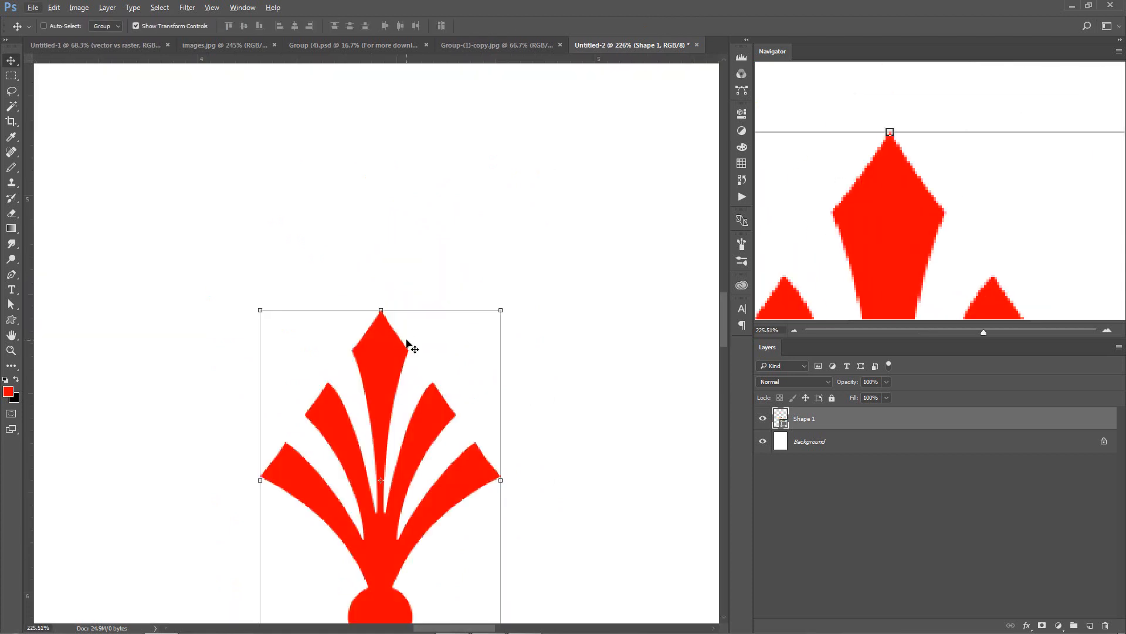
{"action": "scroll", "coordinate": [407, 343], "scroll_direction": "down", "scroll_amount": 5}
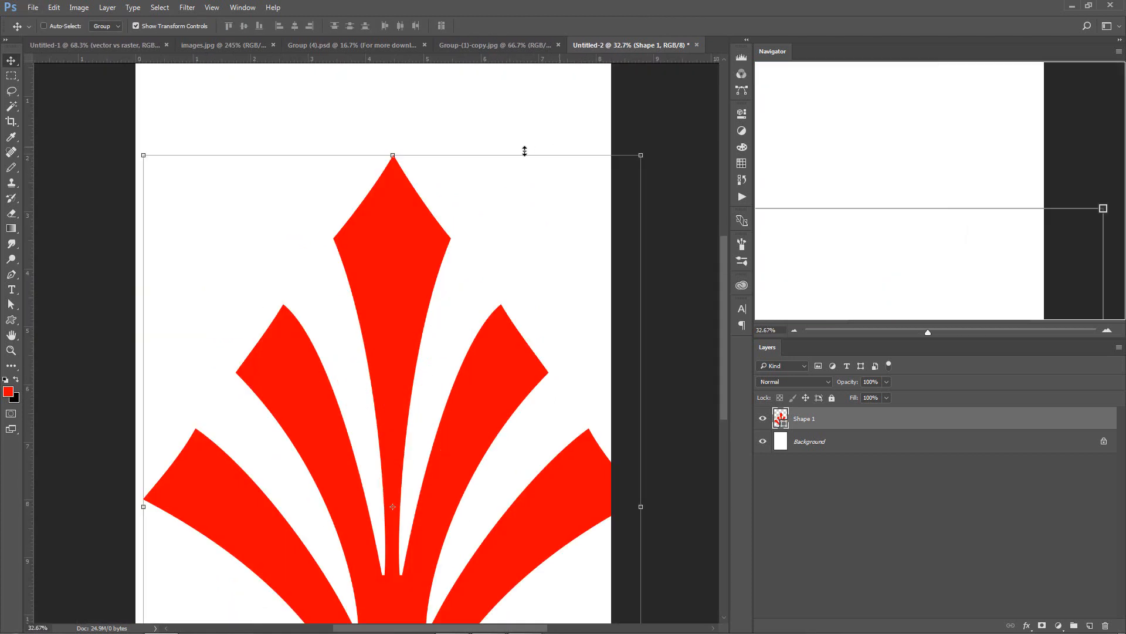
{"action": "scroll", "coordinate": [524, 152], "scroll_direction": "down", "scroll_amount": 1}
Step: Copy the eye picture from images.jpg into Untitled-2 as a new layer above the red shape
{"action": "left_click", "coordinate": [234, 44]}
{"action": "left_click", "coordinate": [617, 45]}
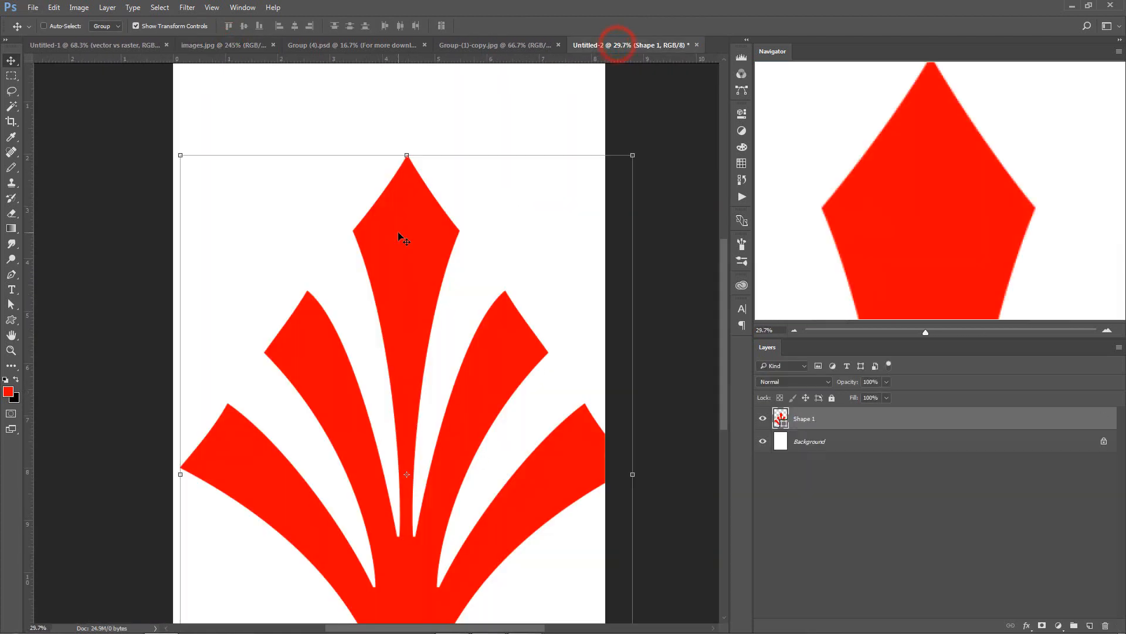
{"action": "key", "text": "ctrl+v"}
Step: Try to enlarge the pasted eye picture to the page width, about 1111%, and discard the transformation
{"action": "key", "text": "ctrl+t"}
{"action": "left_click_drag", "start_coordinate": [403, 323], "coordinate": [582, 132]}
{"action": "scroll", "coordinate": [573, 143], "scroll_direction": "down", "scroll_amount": 2}
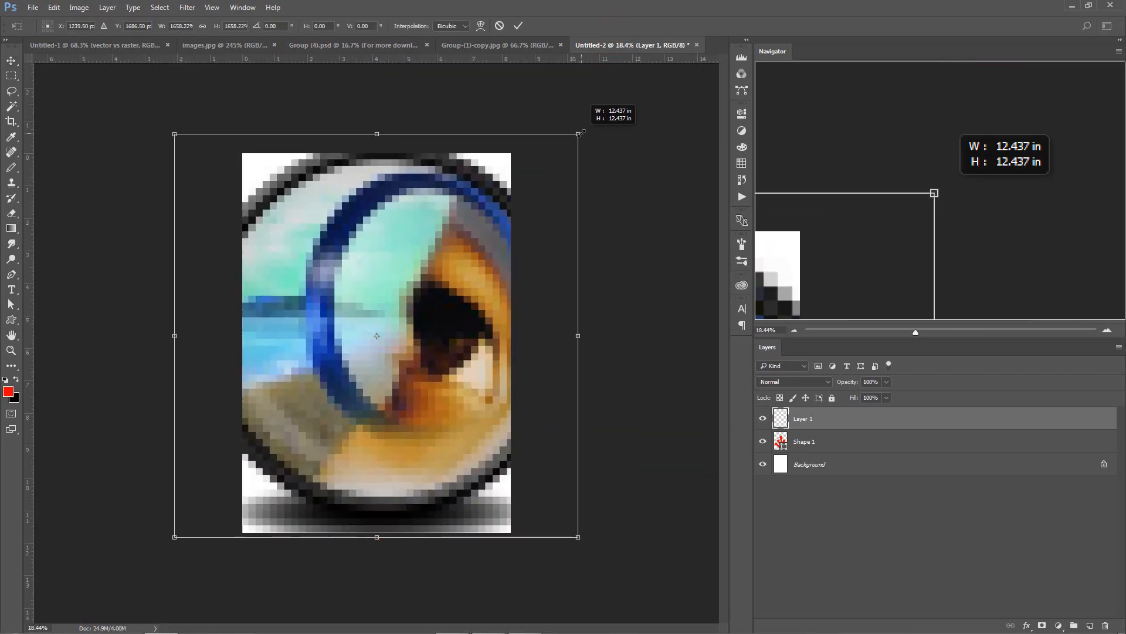
{"action": "left_click_drag", "start_coordinate": [582, 132], "coordinate": [497, 180]}
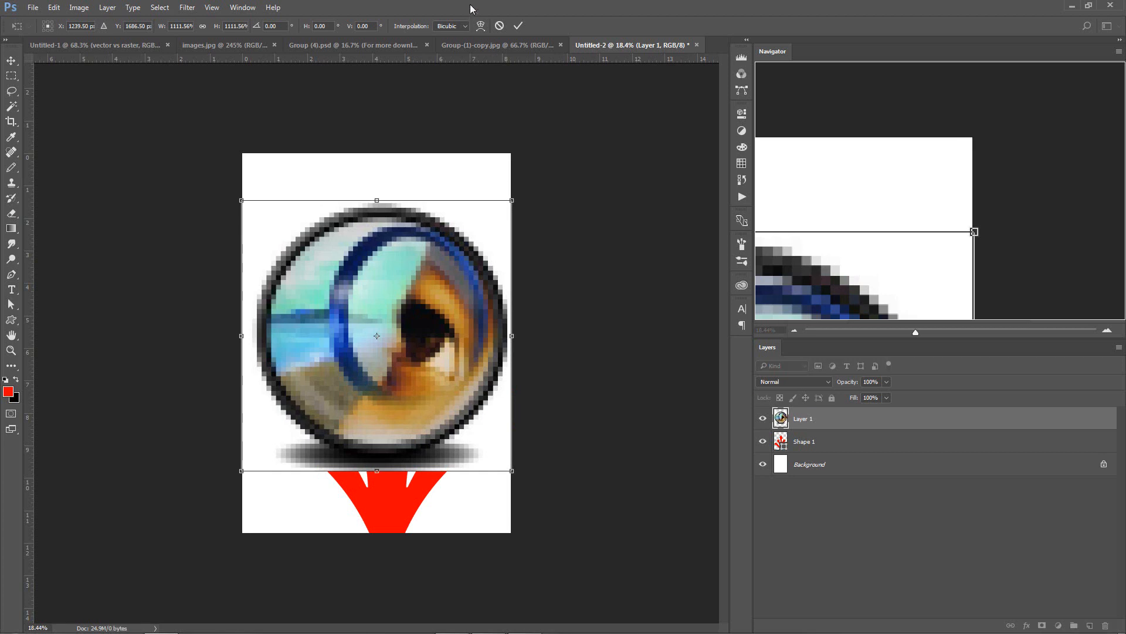
{"action": "left_click", "coordinate": [499, 26]}
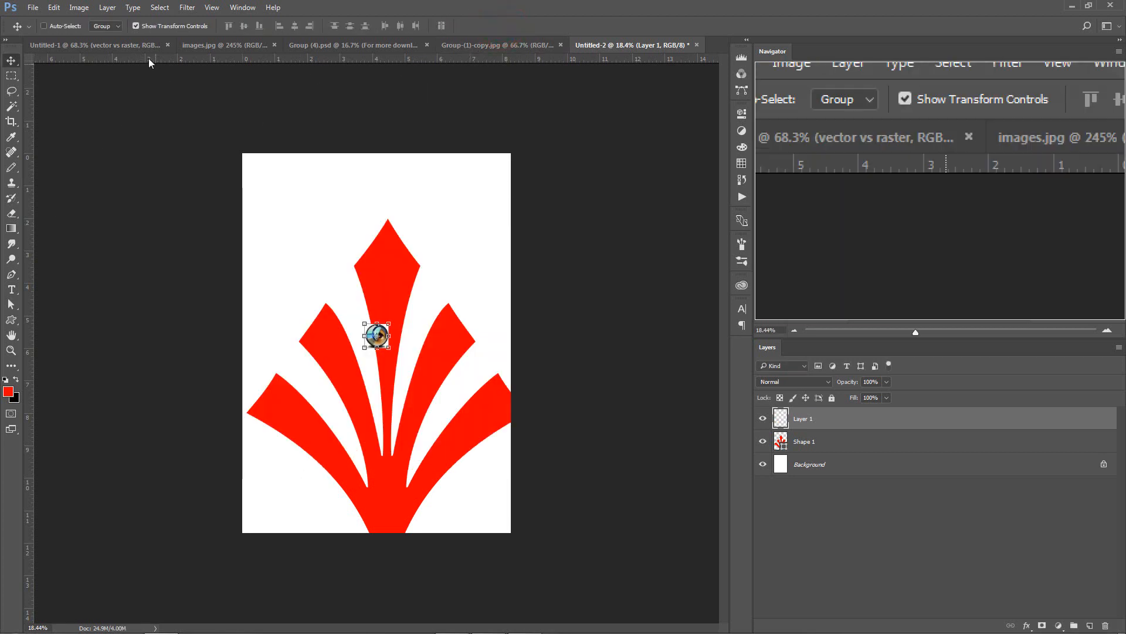
{"action": "left_click", "coordinate": [115, 43]}
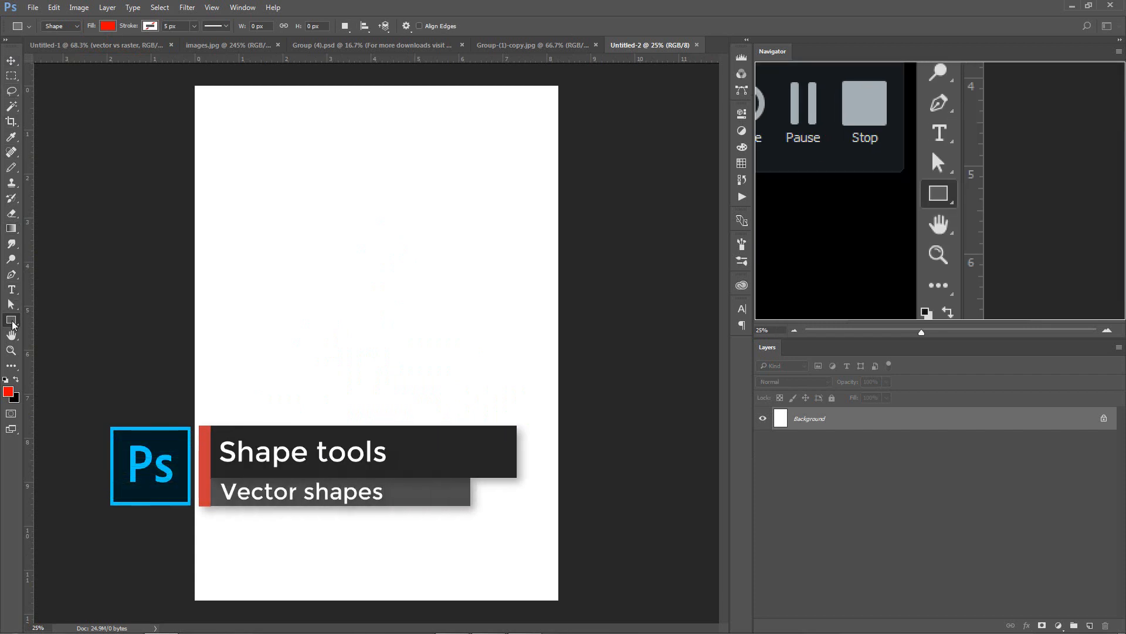
{"action": "right_click", "coordinate": [11, 320]}
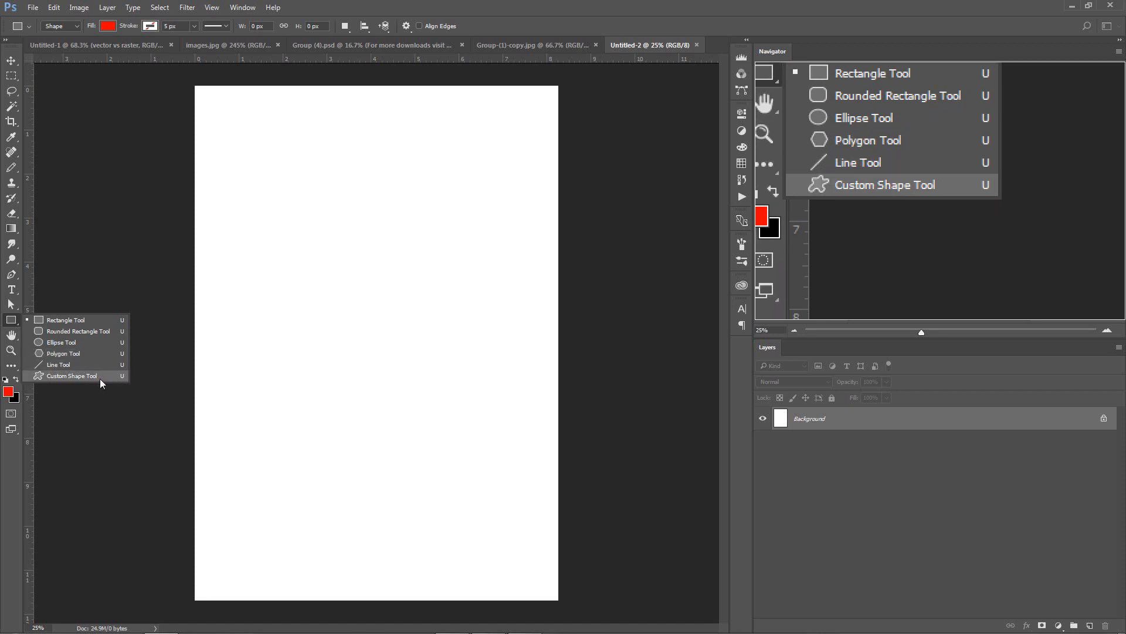
{"action": "left_click", "coordinate": [12, 321]}
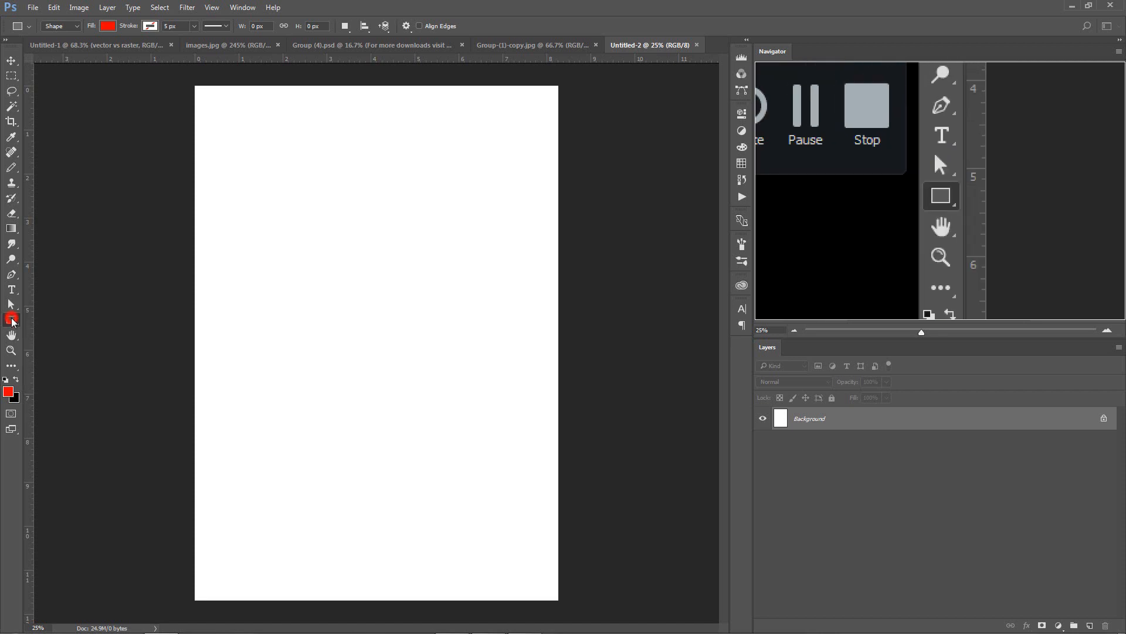
{"action": "right_click", "coordinate": [12, 321]}
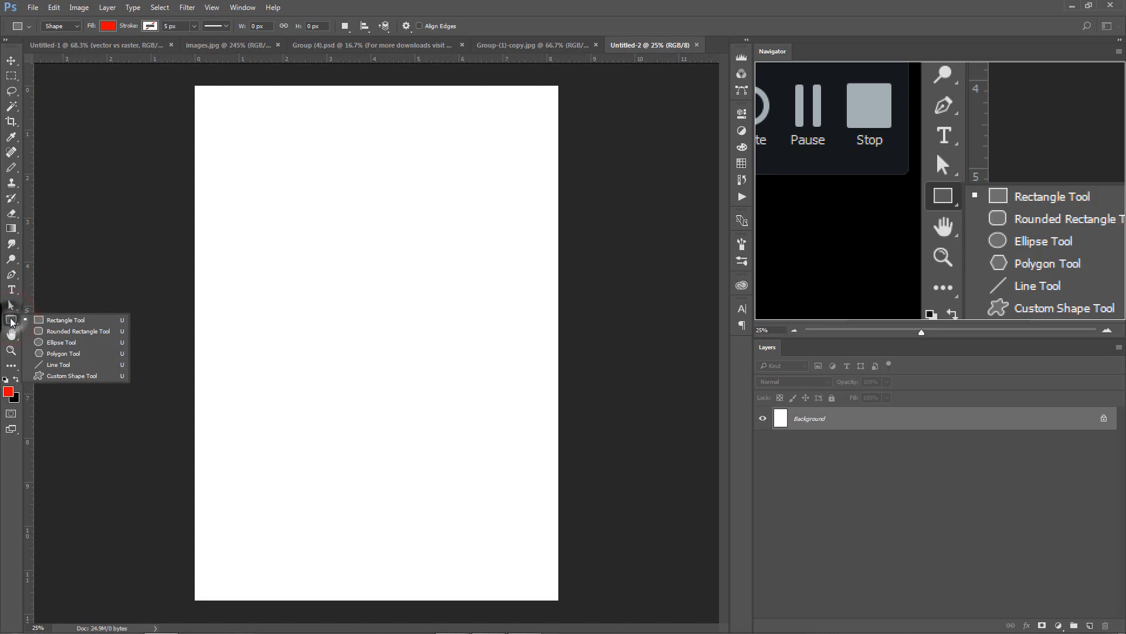
{"action": "left_click", "coordinate": [59, 333]}
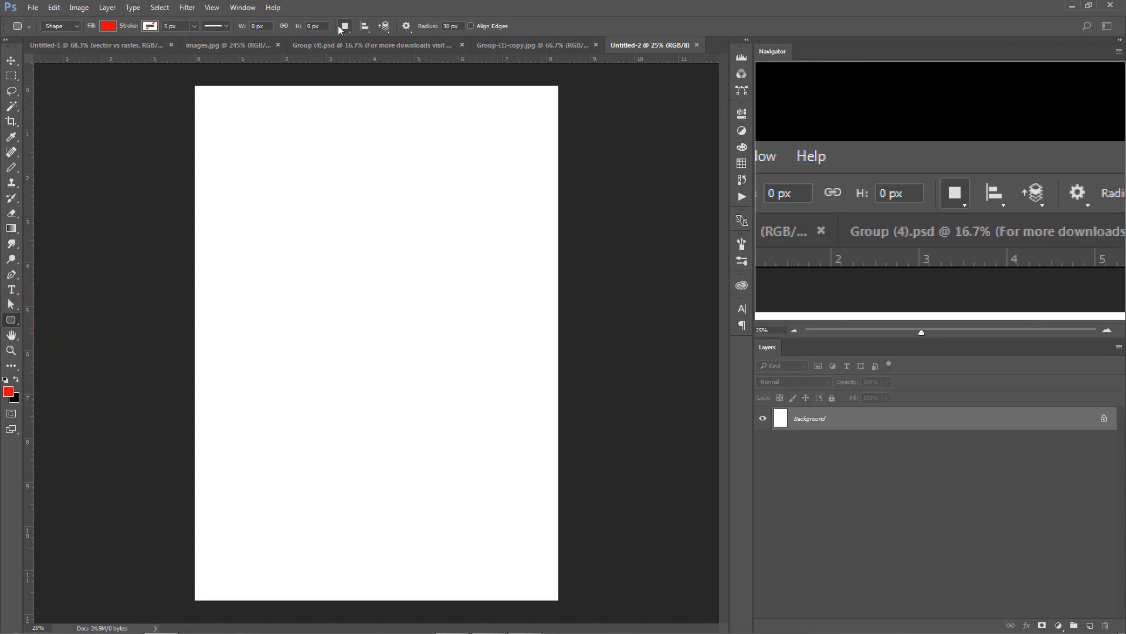
Step: Draw a red rectangle about 1492 × 664 px in the upper part of the page with the Rectangle tool
{"action": "right_click", "coordinate": [18, 324]}
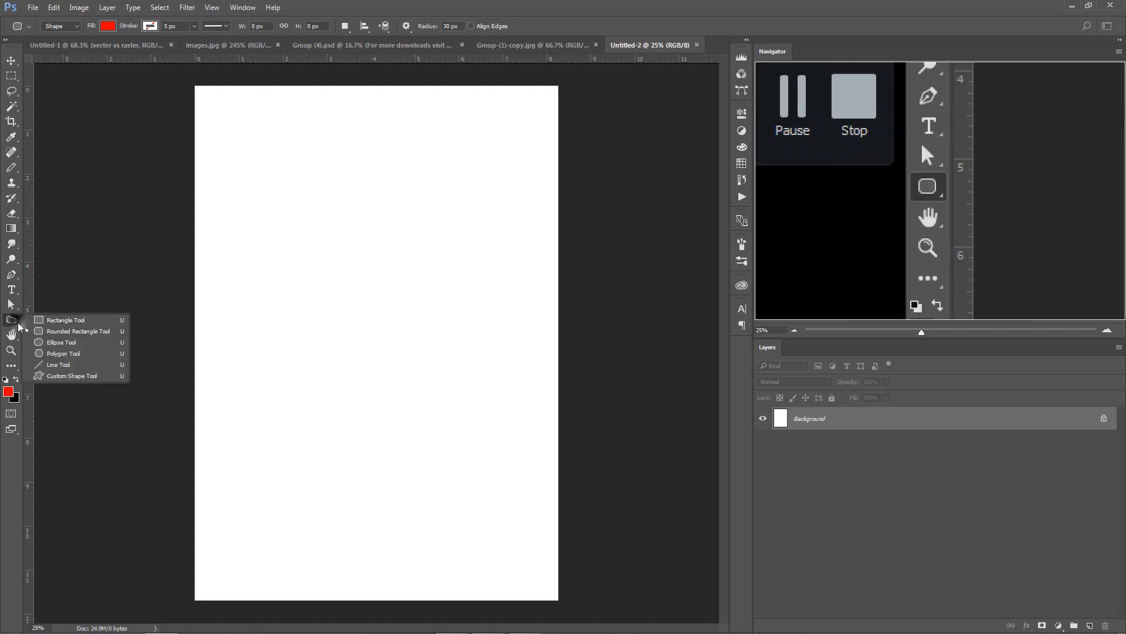
{"action": "left_click", "coordinate": [55, 323]}
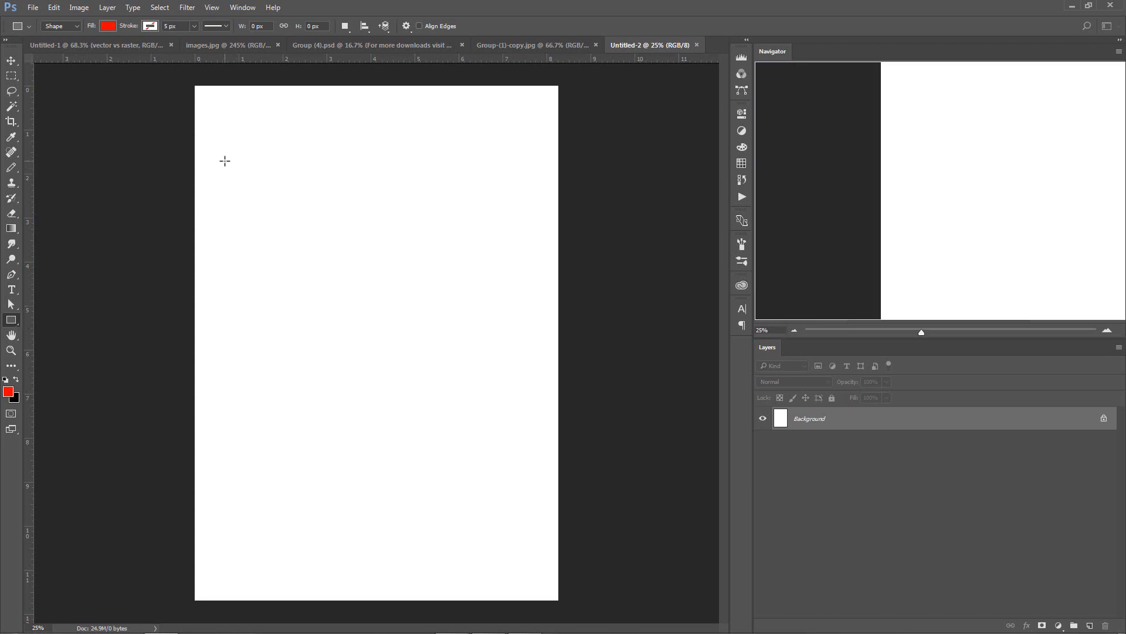
{"action": "left_click_drag", "start_coordinate": [225, 162], "coordinate": [443, 258]}
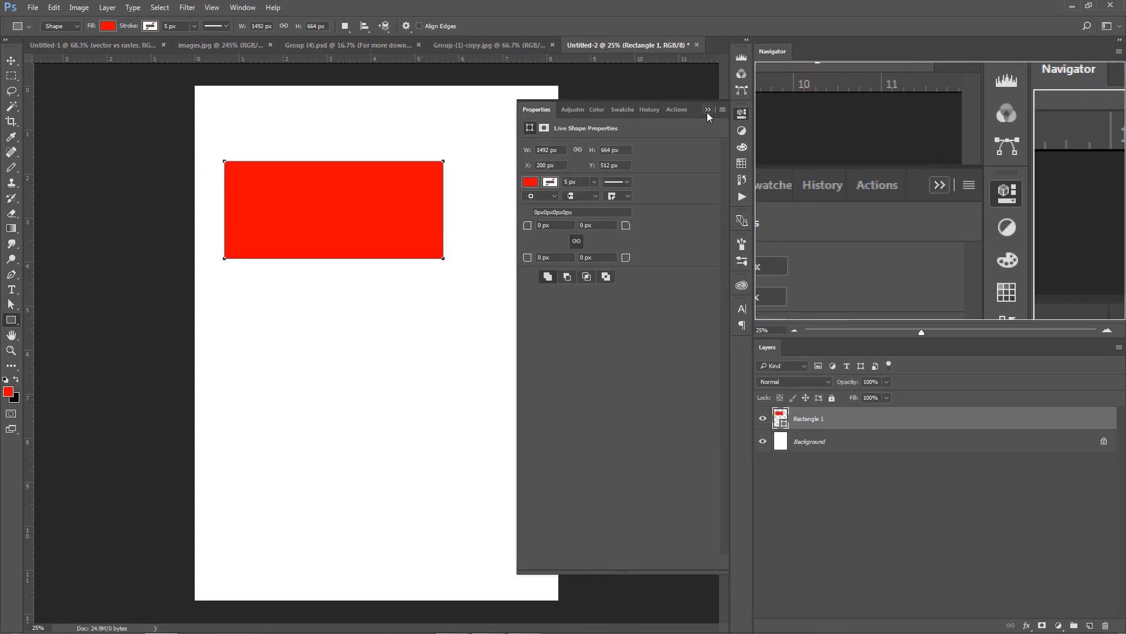
{"action": "left_click", "coordinate": [707, 110]}
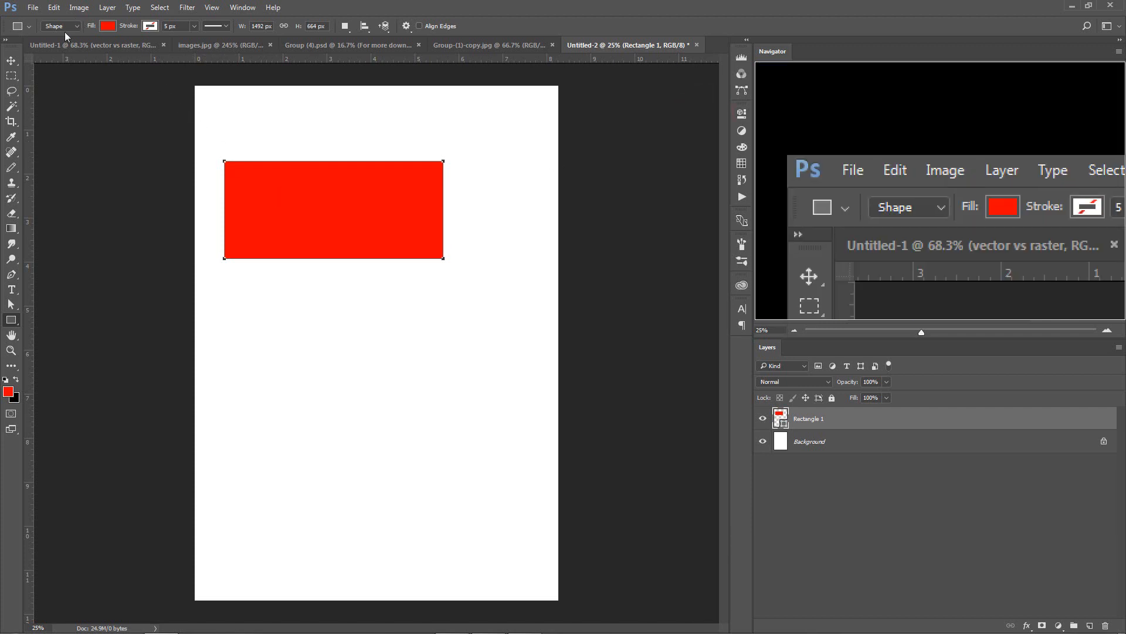
Step: Try a pink fill on the rectangle and settle on light blue
{"action": "left_click", "coordinate": [108, 26]}
{"action": "left_click", "coordinate": [149, 111]}
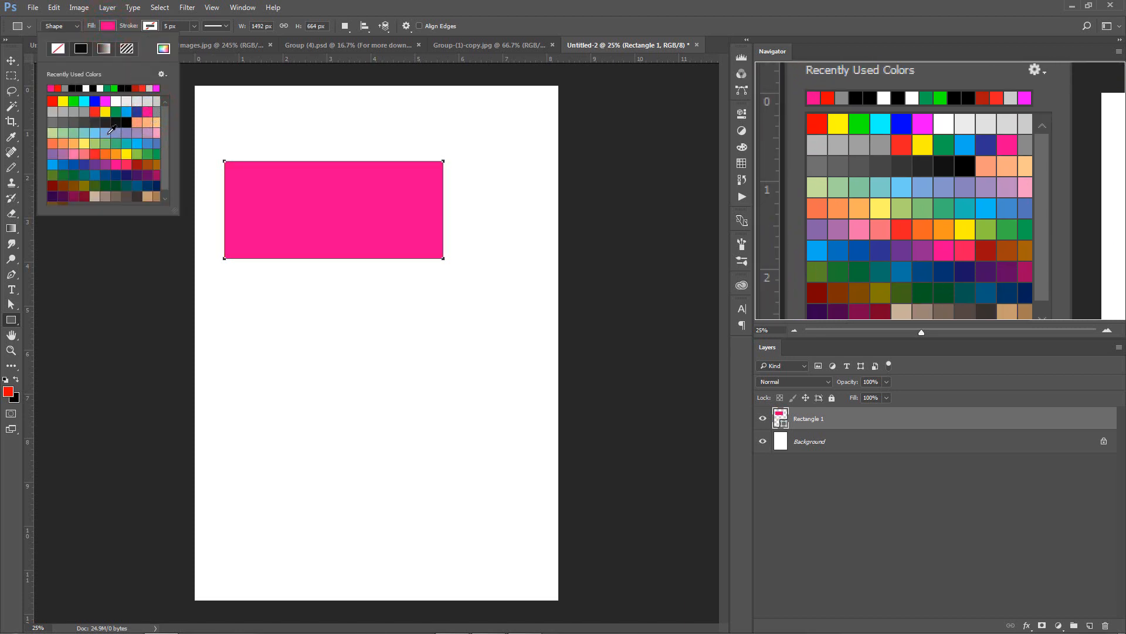
{"action": "left_click", "coordinate": [103, 132]}
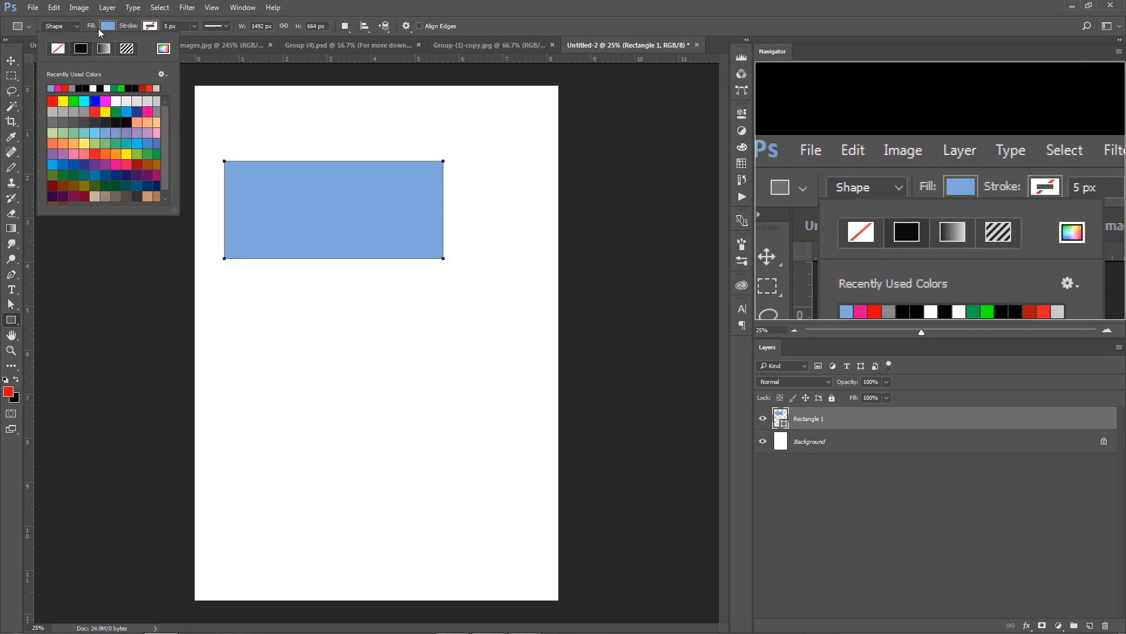
{"action": "left_click", "coordinate": [107, 25]}
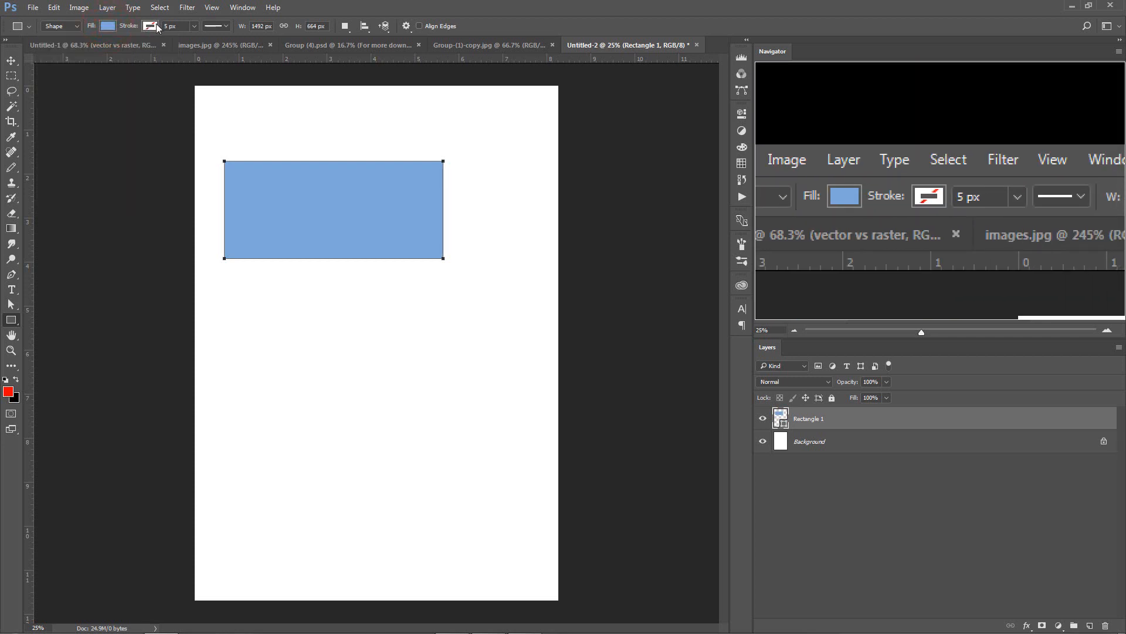
Step: Try a magenta stroke on the rectangle and view the custom fill color picker without changing the fill
{"action": "left_click", "coordinate": [152, 26]}
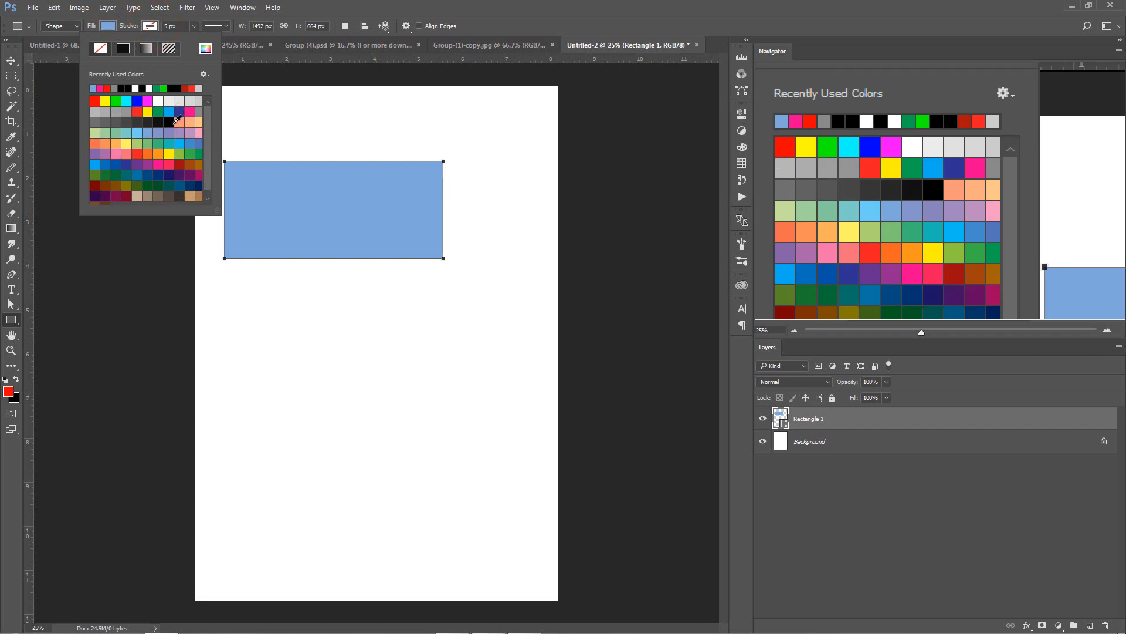
{"action": "left_click", "coordinate": [148, 101]}
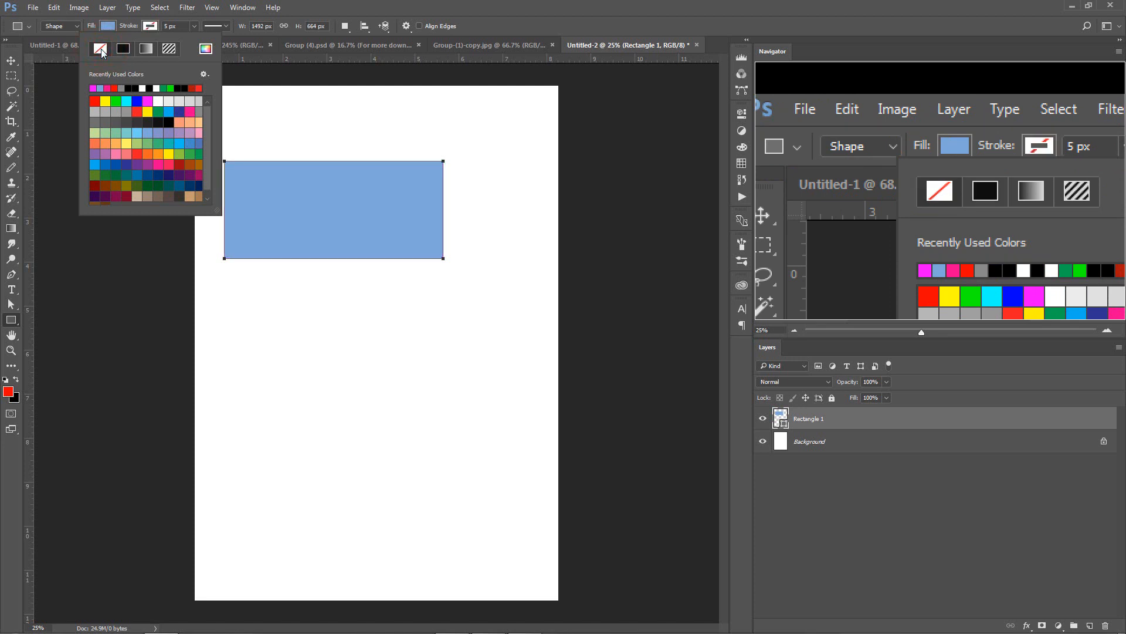
{"action": "left_click", "coordinate": [109, 27]}
{"action": "left_click", "coordinate": [109, 27]}
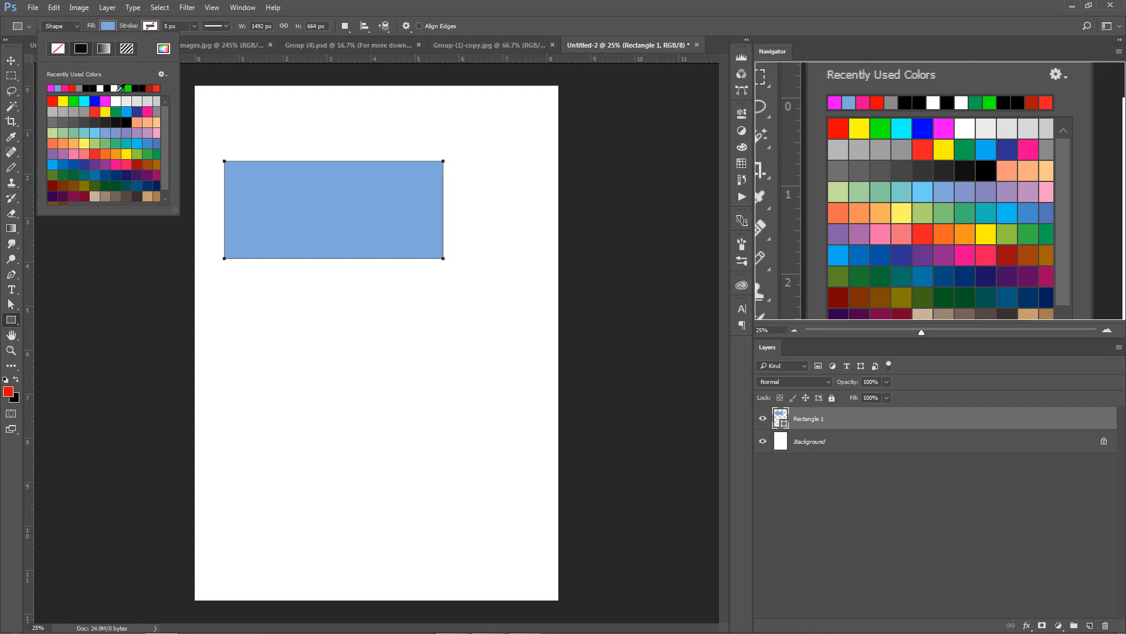
{"action": "left_click", "coordinate": [165, 50]}
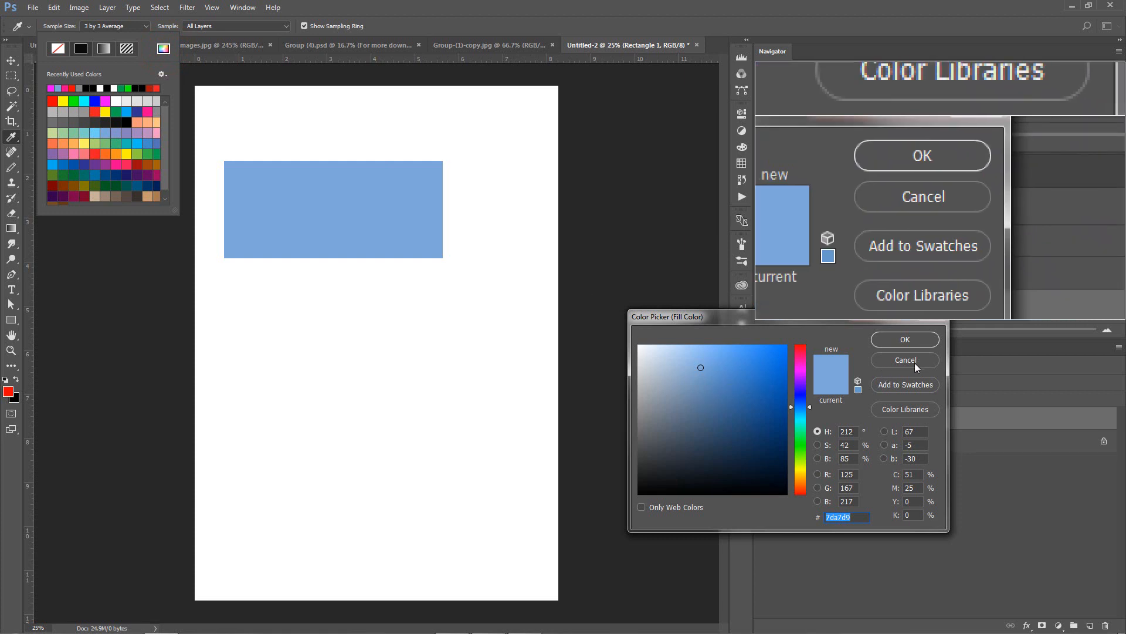
{"action": "left_click", "coordinate": [914, 362]}
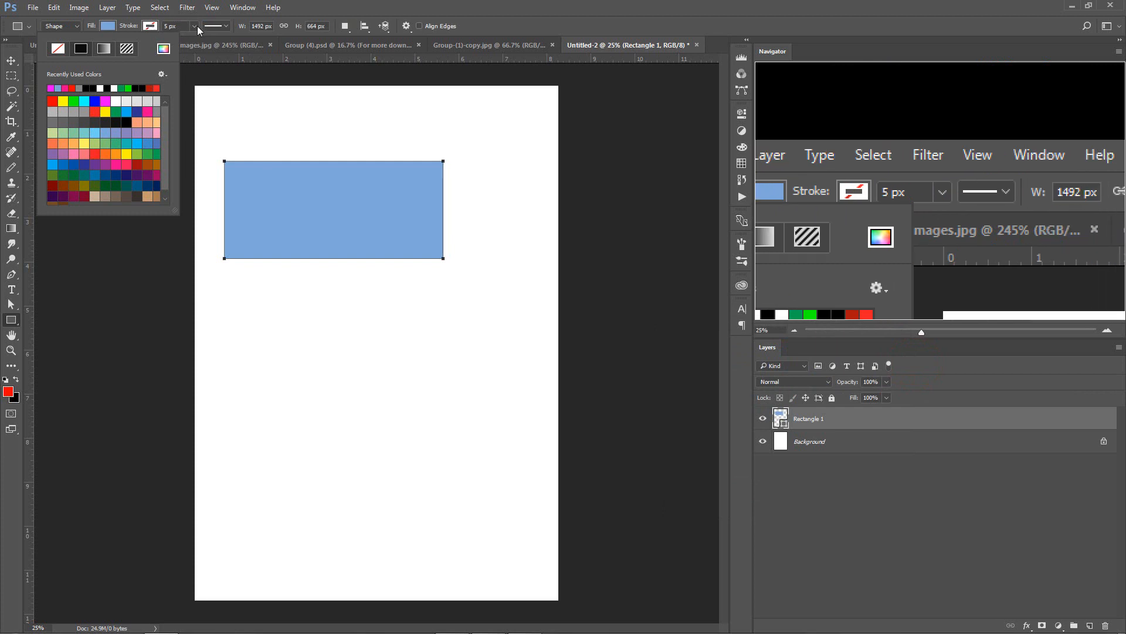
Step: Give the rectangle a red stroke and set its width to 55 px
{"action": "left_click", "coordinate": [149, 27]}
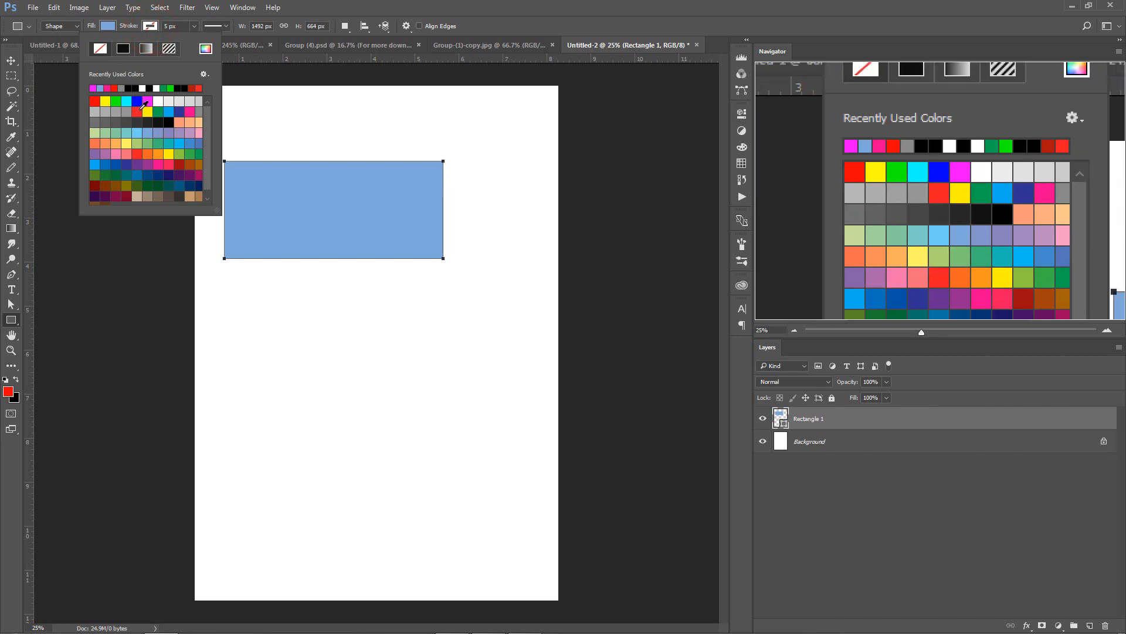
{"action": "left_click", "coordinate": [137, 112]}
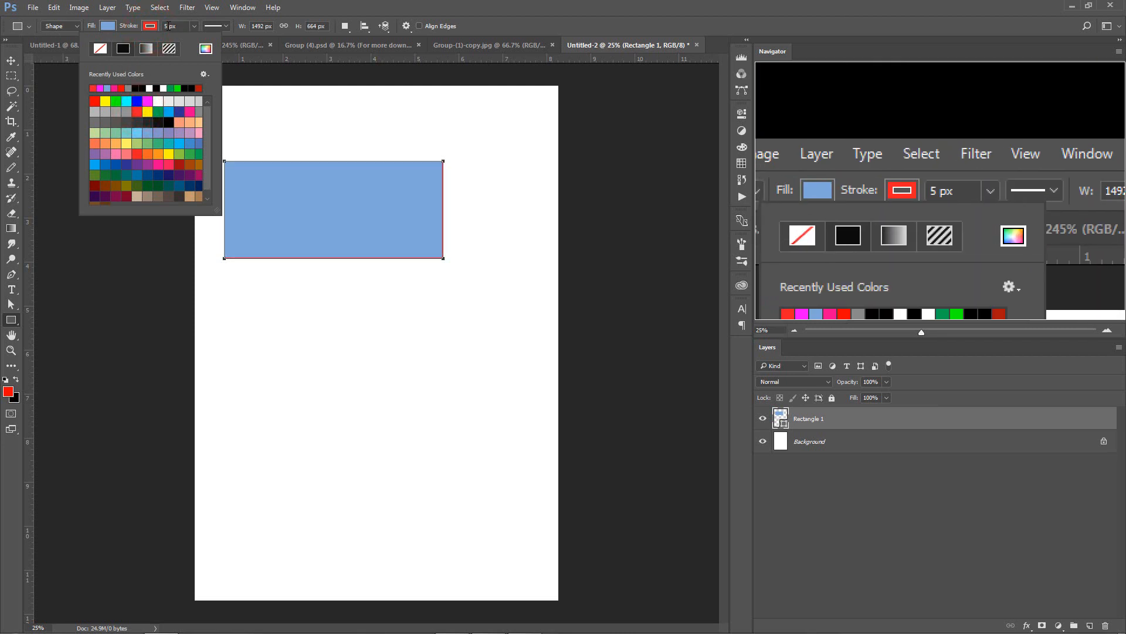
{"action": "double_click", "coordinate": [166, 26]}
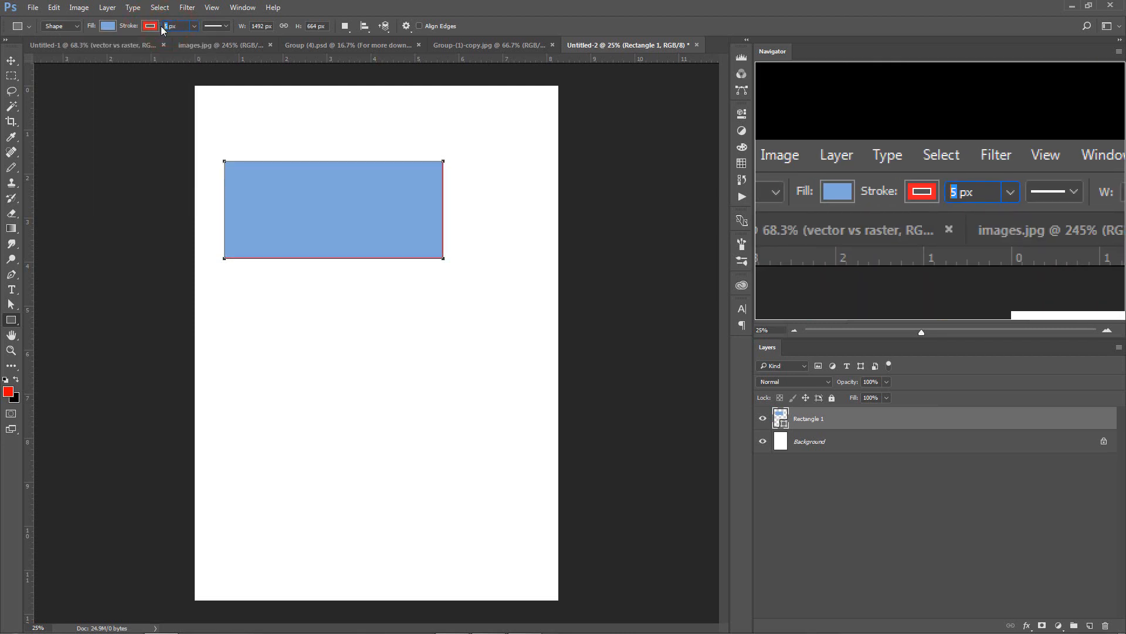
{"action": "key", "text": "Return"}
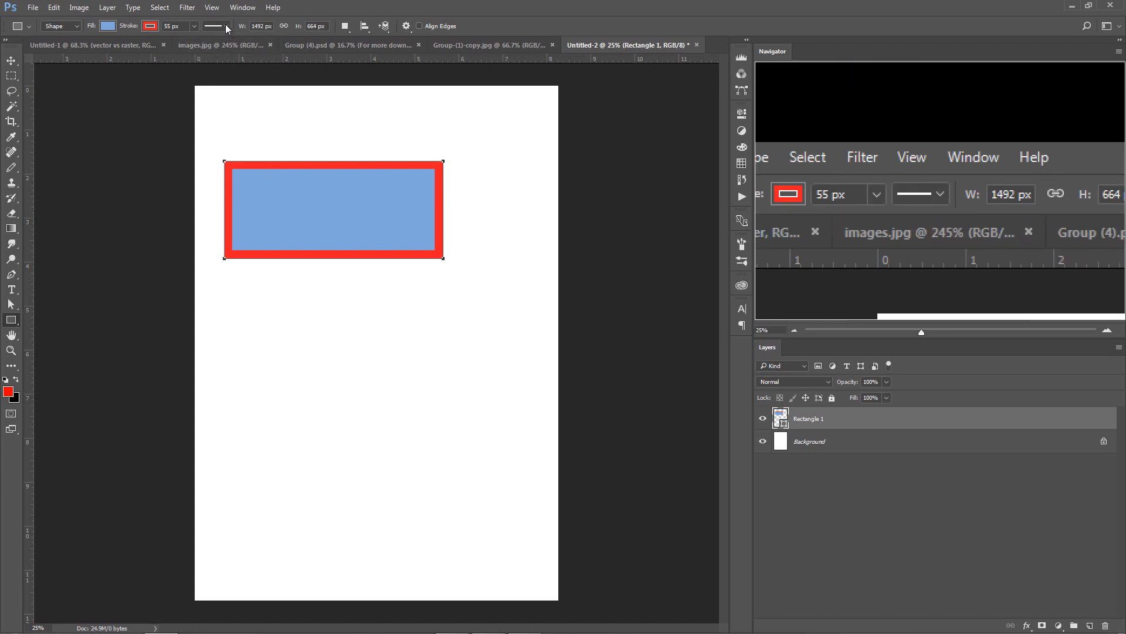
Step: Try the dashed and dotted stroke styles on the rectangle and restore the solid line
{"action": "left_click", "coordinate": [224, 27]}
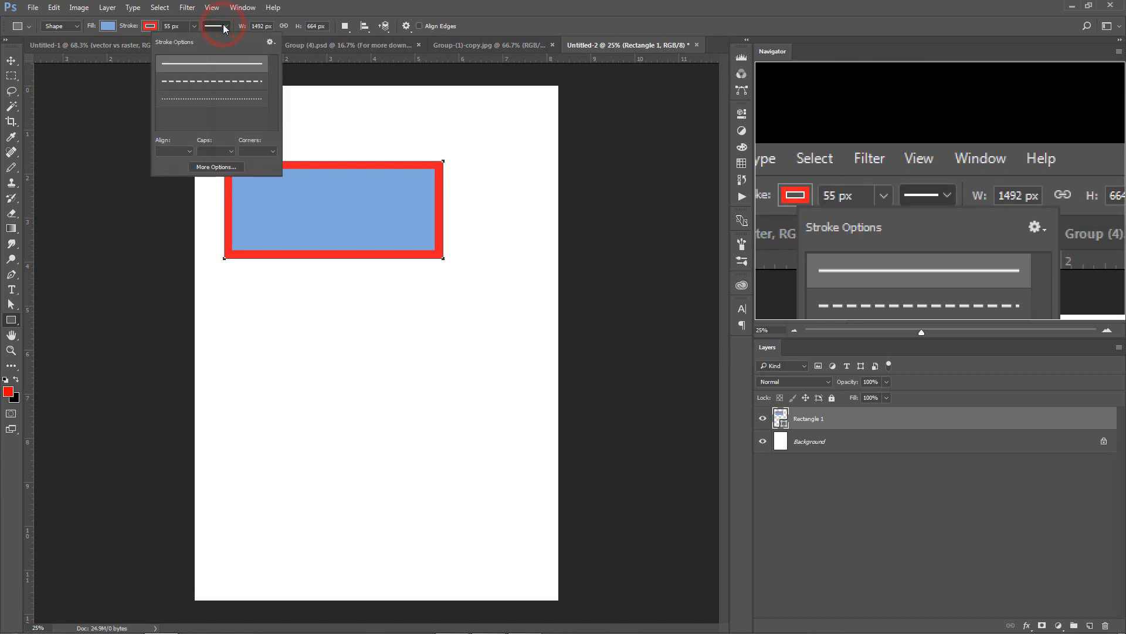
{"action": "left_click", "coordinate": [220, 82]}
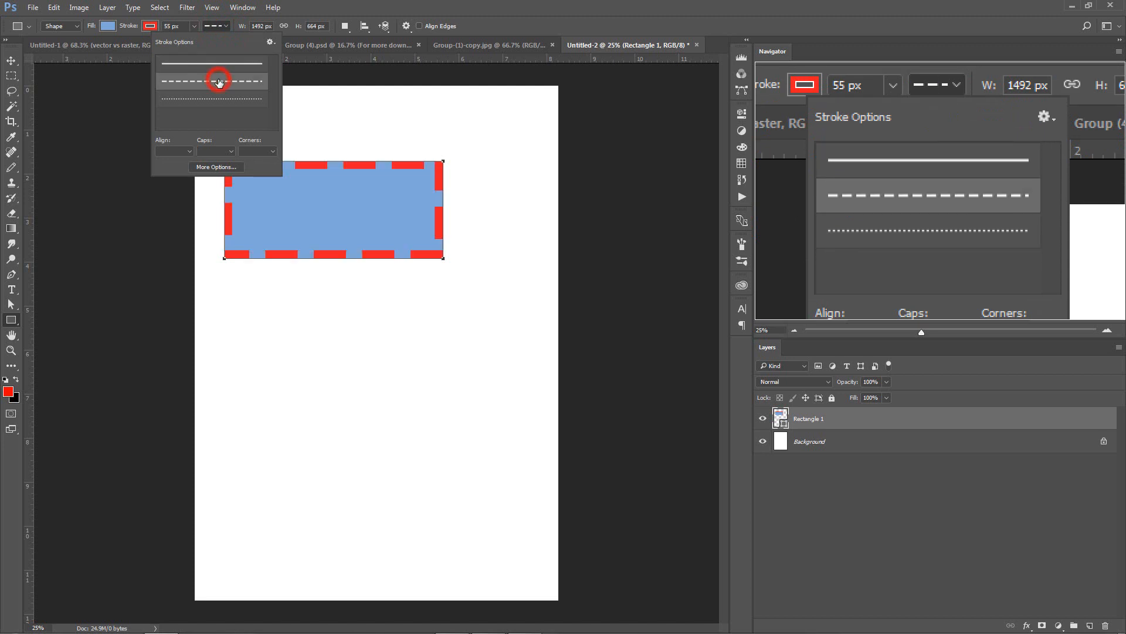
{"action": "left_click", "coordinate": [219, 101]}
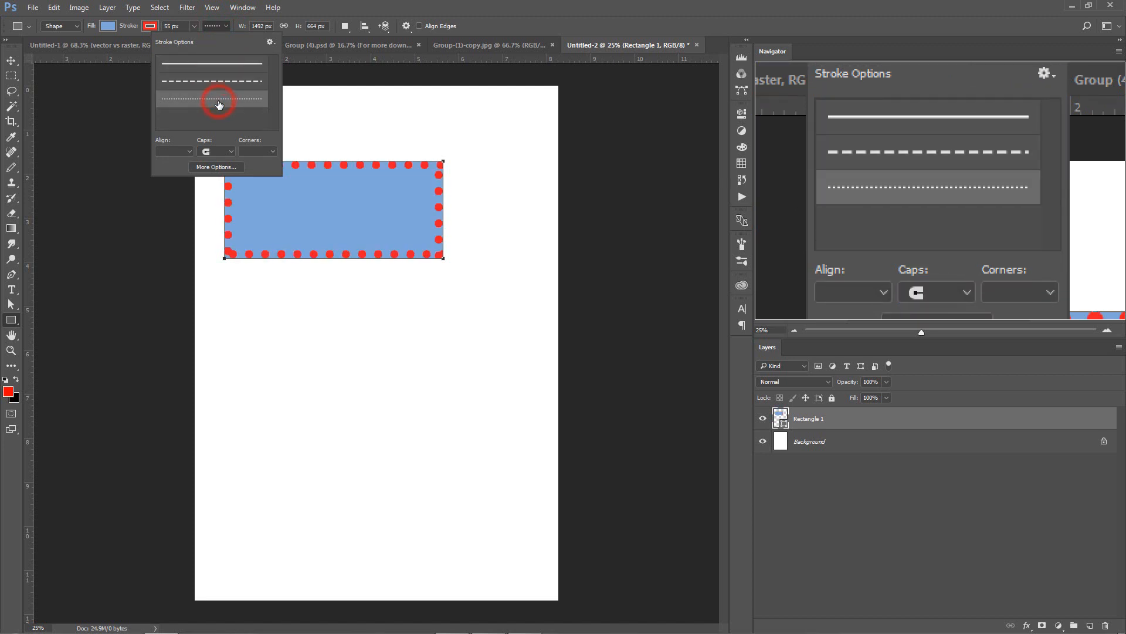
{"action": "left_click", "coordinate": [212, 62]}
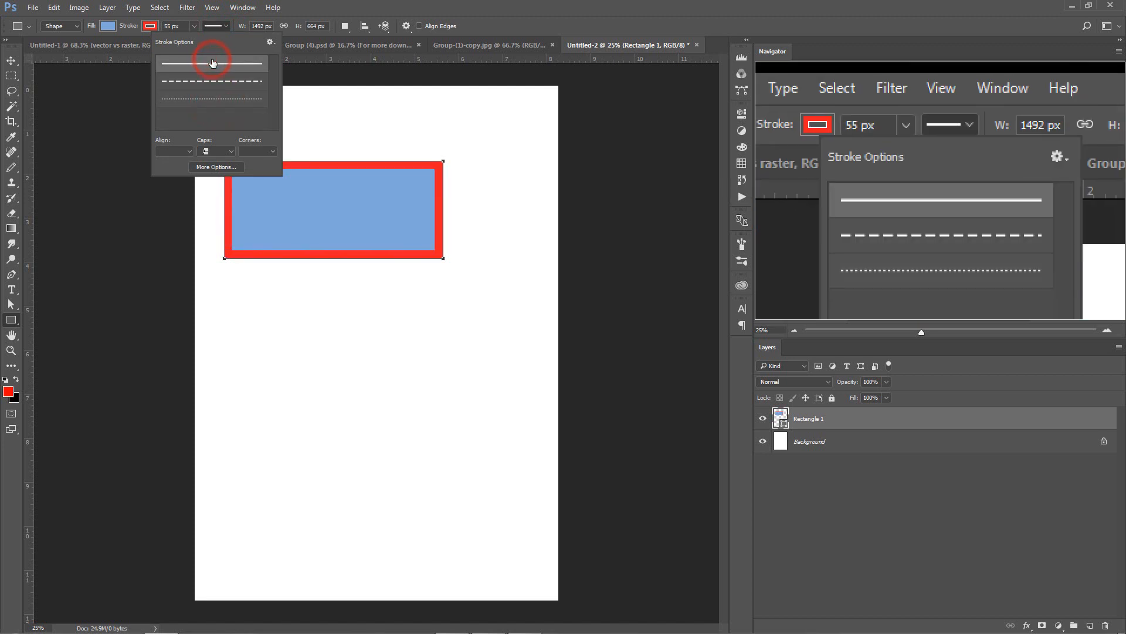
{"action": "left_click", "coordinate": [302, 12]}
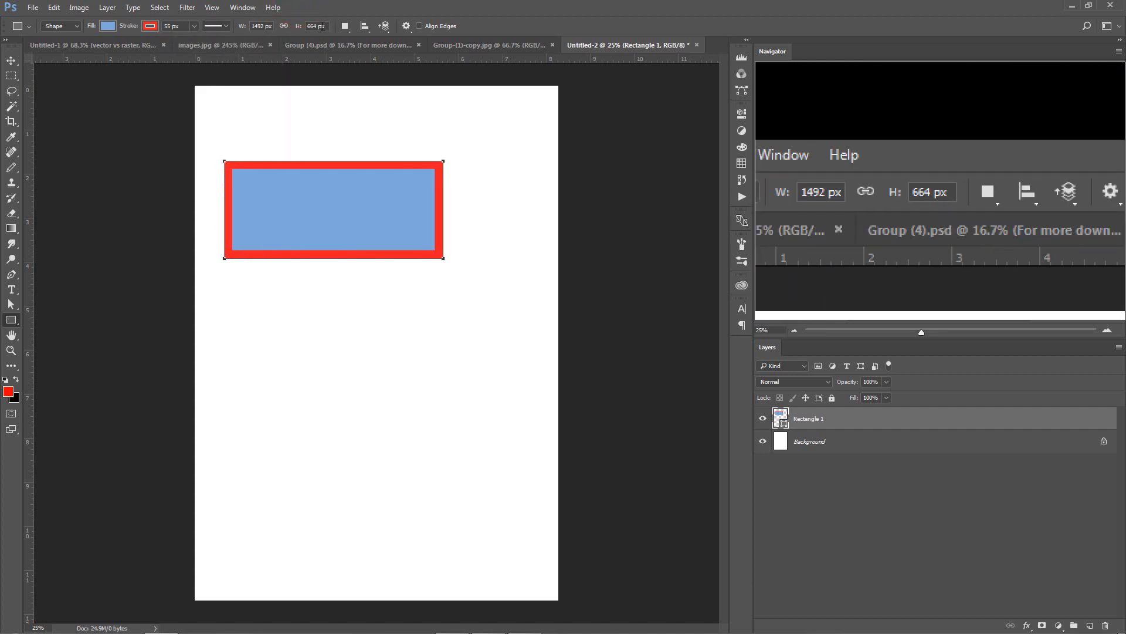
Step: Examine the rectangle's width and height settings and the available shape drawing modes
{"action": "left_click", "coordinate": [259, 29]}
{"action": "left_click", "coordinate": [318, 24]}
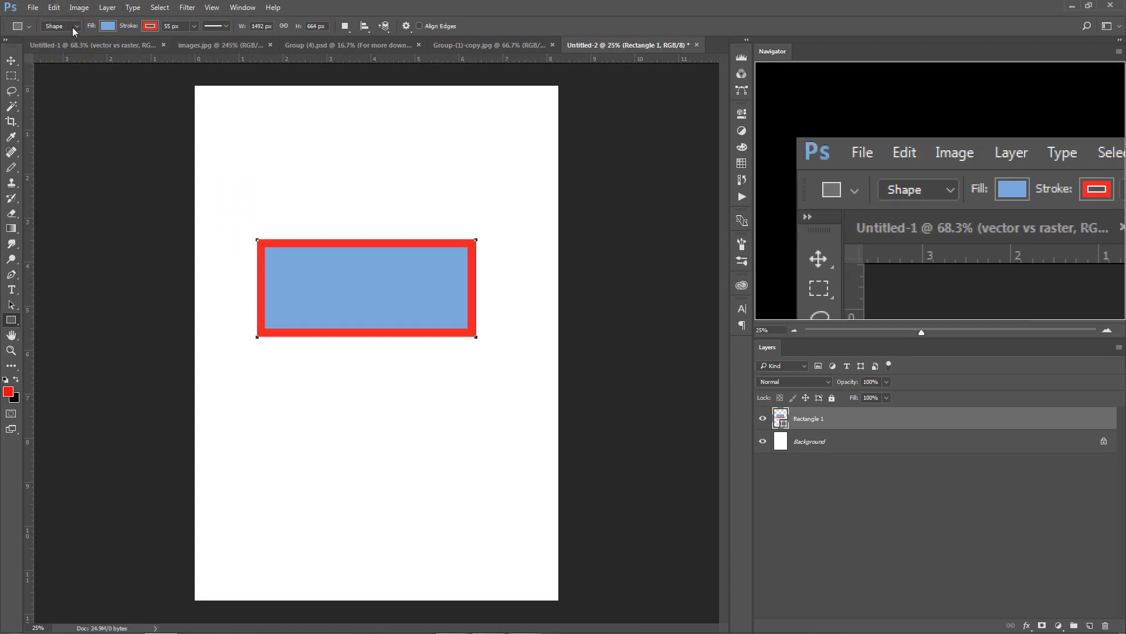
{"action": "left_click", "coordinate": [74, 27]}
{"action": "left_click", "coordinate": [63, 34]}
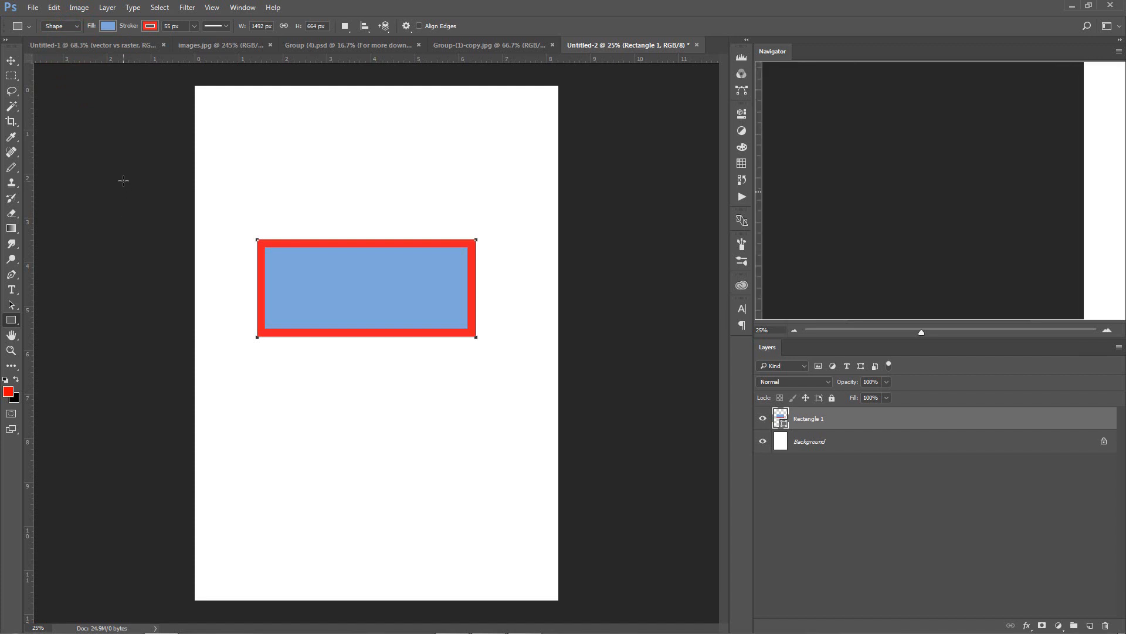
Step: Draw a rounded rectangle about 1684 × 860 px with a 30 px corner radius below the existing rectangle
{"action": "left_click", "coordinate": [11, 319]}
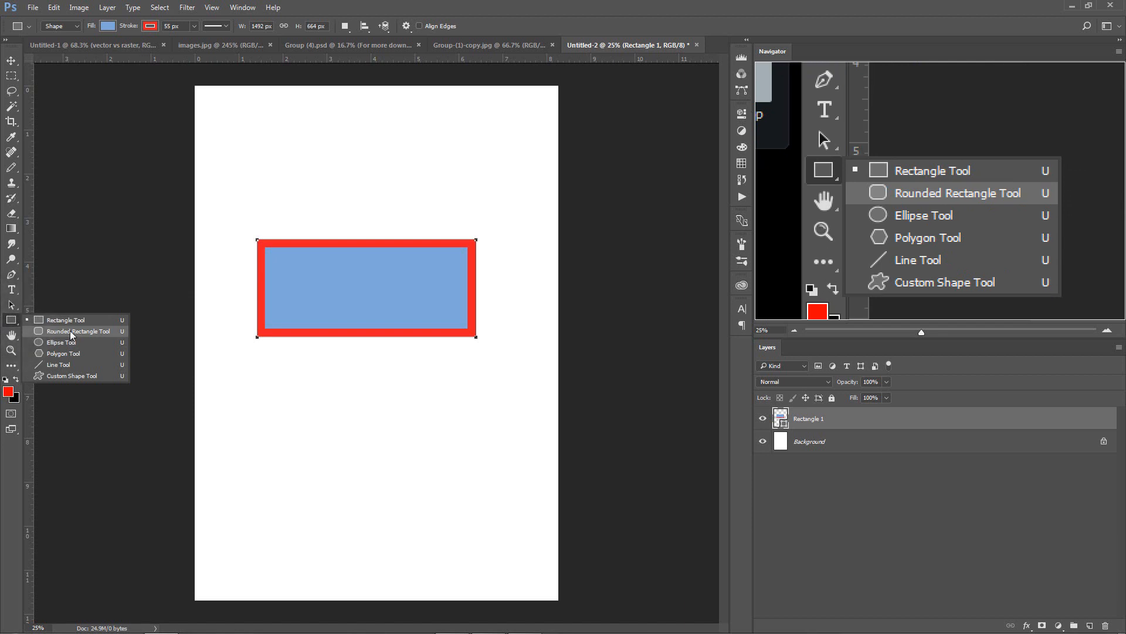
{"action": "left_click", "coordinate": [71, 332]}
{"action": "left_click_drag", "start_coordinate": [241, 378], "coordinate": [488, 503]}
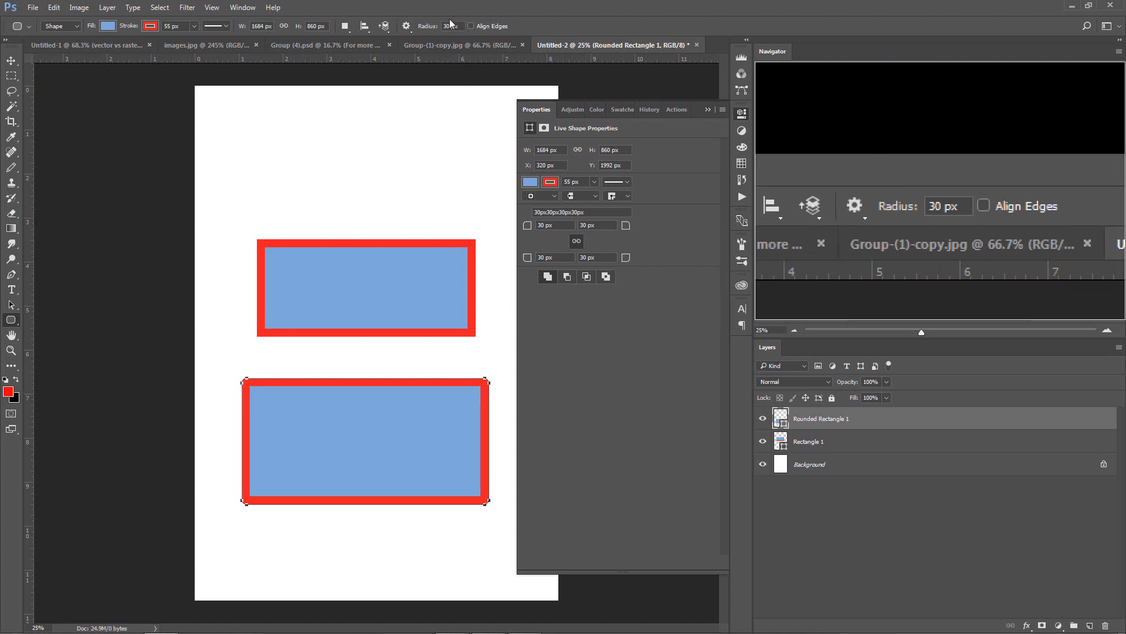
Step: Draw an ellipse about 804 × 700 px above the rectangles and a circle about 800 px in diameter beside it
{"action": "right_click", "coordinate": [11, 319]}
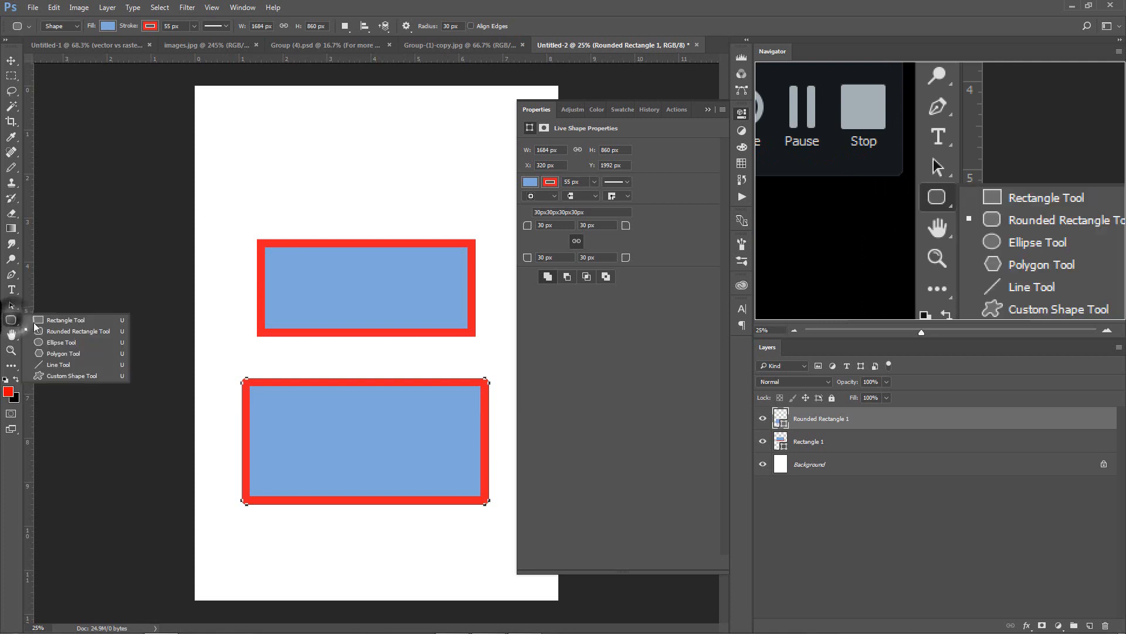
{"action": "left_click", "coordinate": [69, 345]}
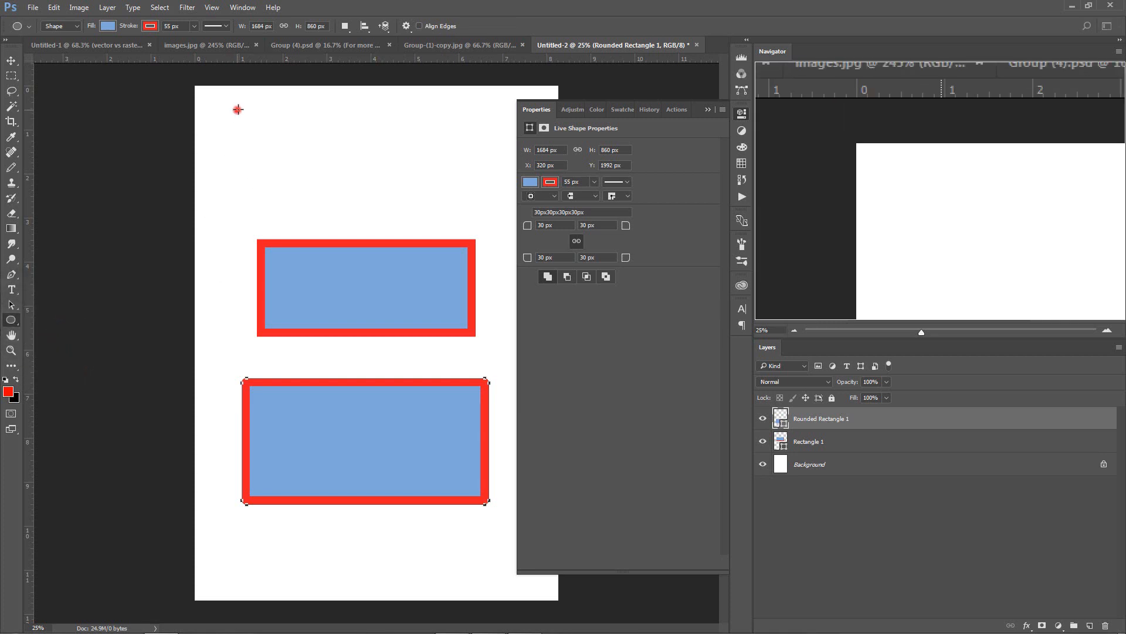
{"action": "mouse_move", "coordinate": [238, 109]}
{"action": "left_mouse_down"}
{"action": "mouse_move", "coordinate": [312, 198]}
{"action": "mouse_move", "coordinate": [354, 211]}
{"action": "left_mouse_up"}
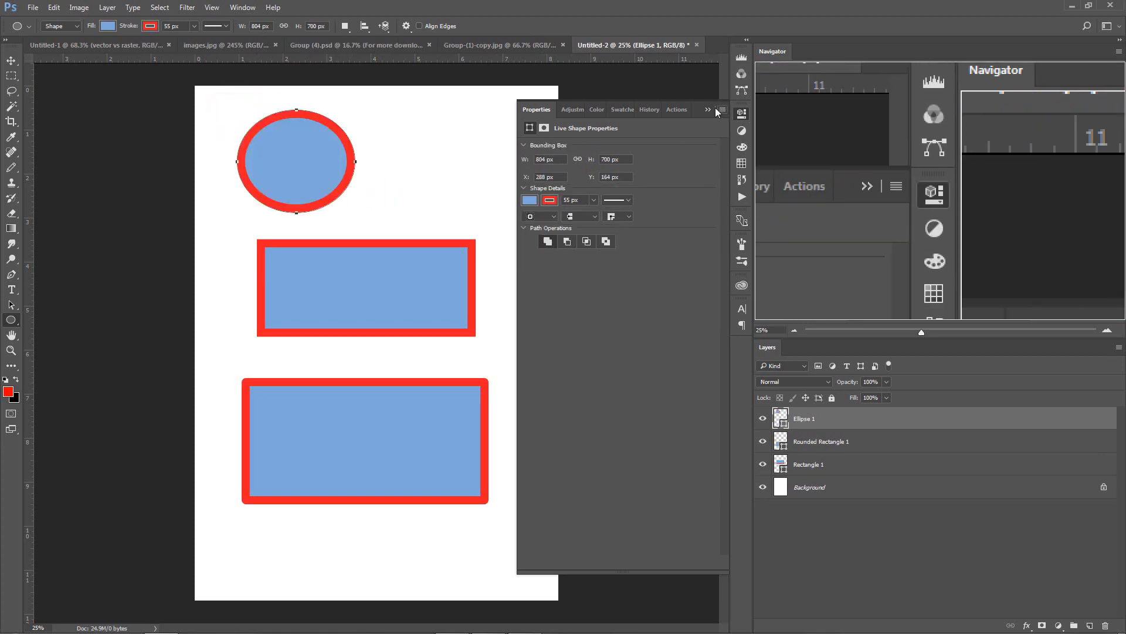
{"action": "left_click", "coordinate": [708, 108]}
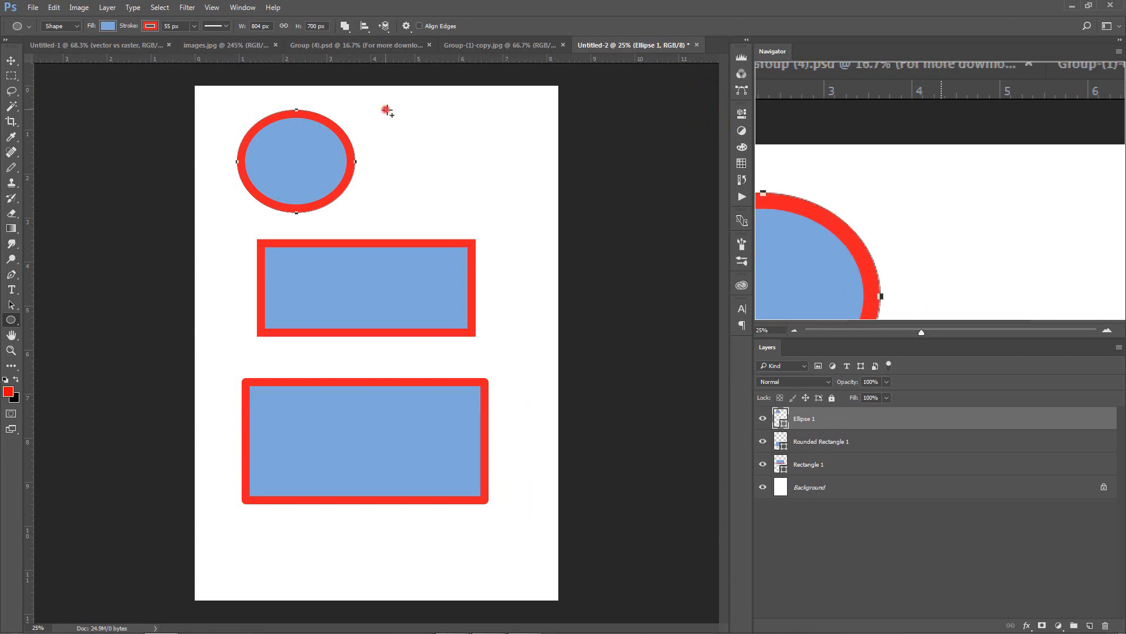
{"action": "left_click_drag", "start_coordinate": [386, 110], "coordinate": [535, 228]}
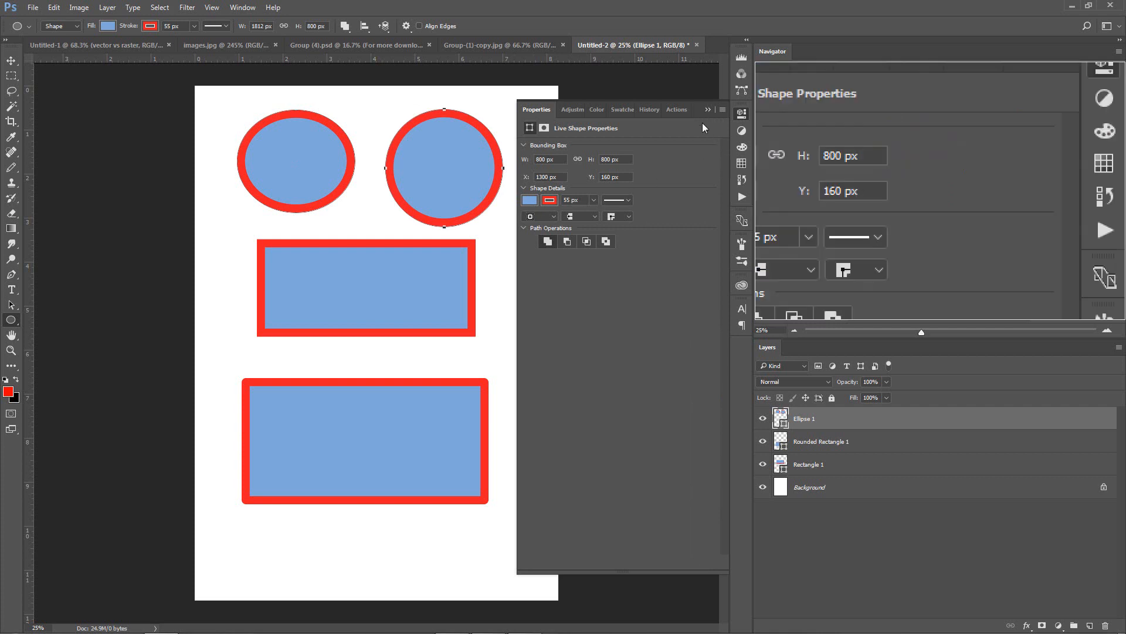
Step: Hide the shape properties and draw a rectangle below the rounded rectangle, near the page's lower edge
{"action": "left_click", "coordinate": [709, 109]}
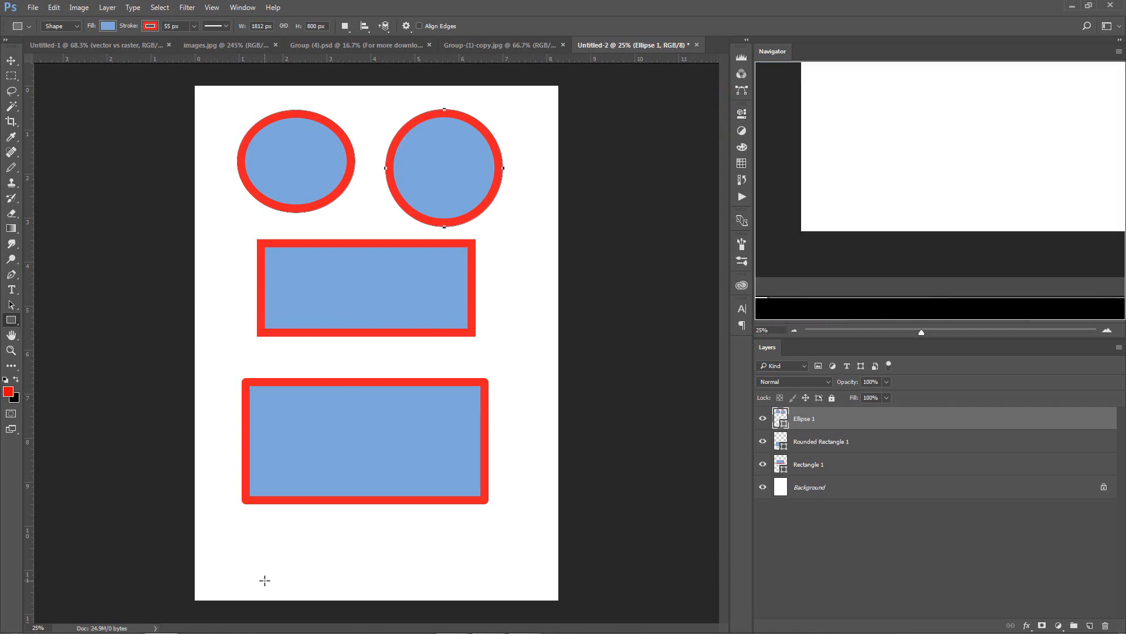
{"action": "left_click_drag", "start_coordinate": [264, 581], "coordinate": [387, 522]}
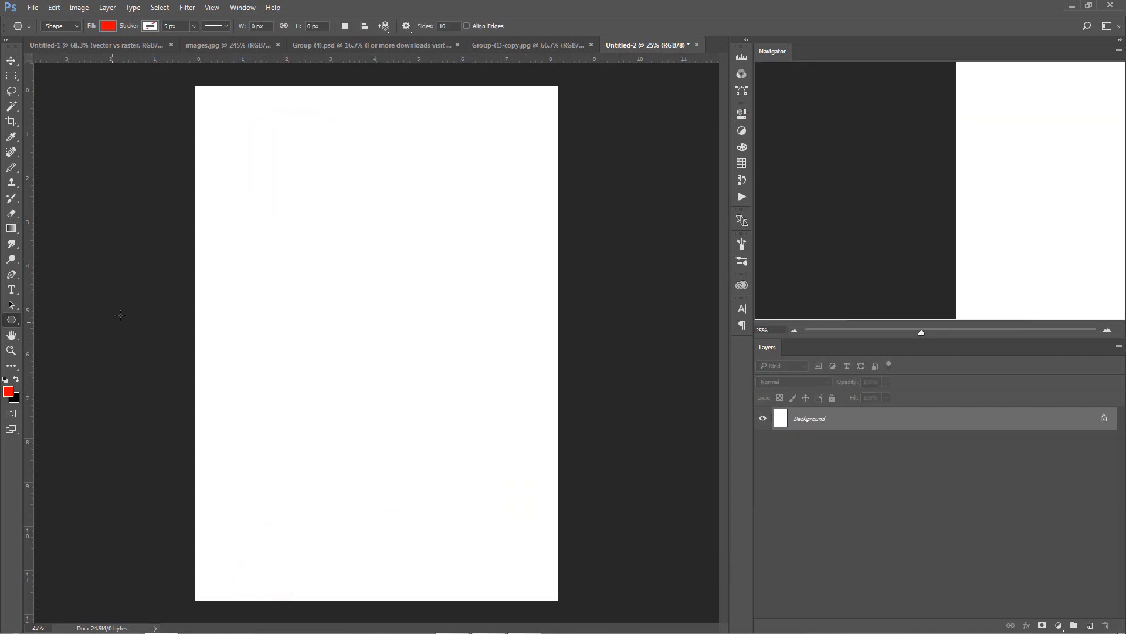
Step: Draw a 3-sided polygon about 710 × 710 px in the page's upper part and undo it
{"action": "left_click", "coordinate": [11, 320]}
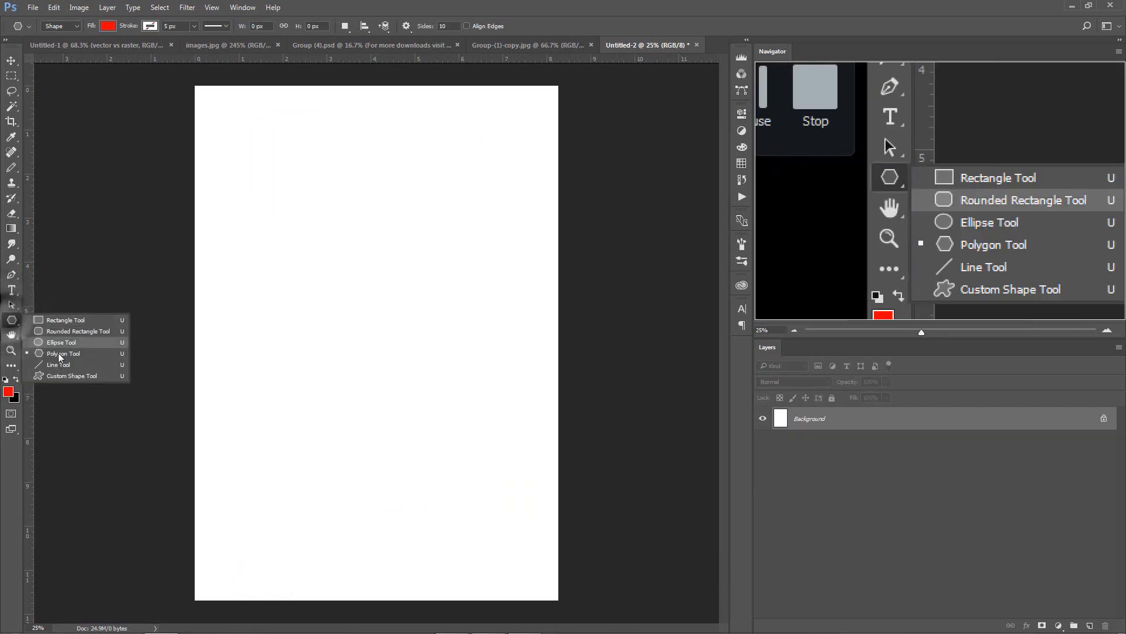
{"action": "left_click", "coordinate": [60, 353]}
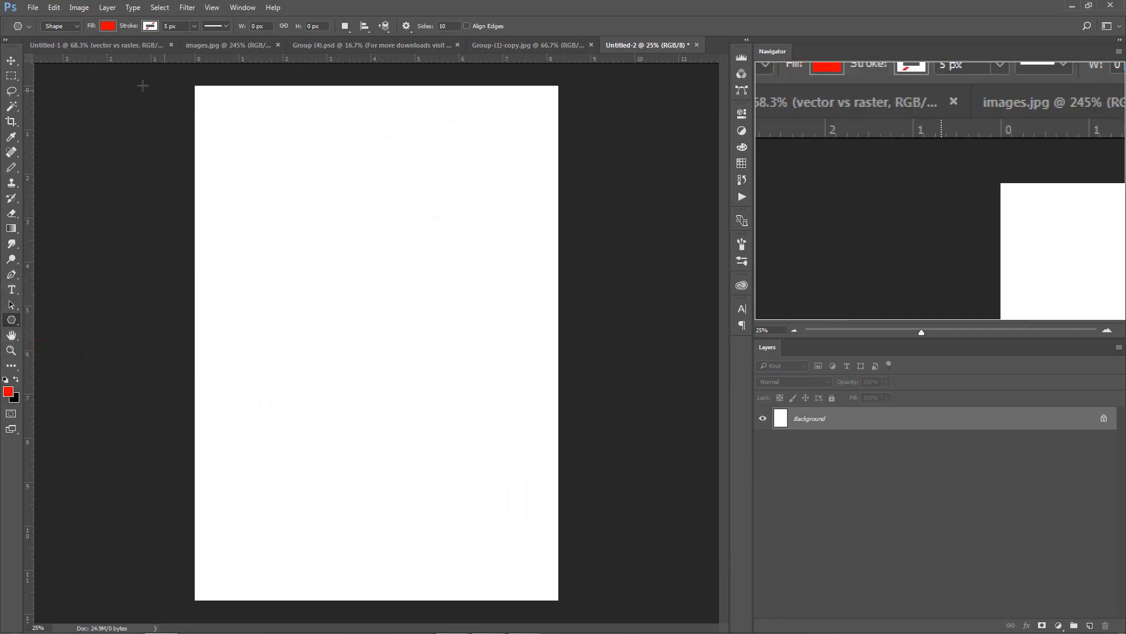
{"action": "left_click", "coordinate": [454, 26]}
{"action": "type", "text": "3"}
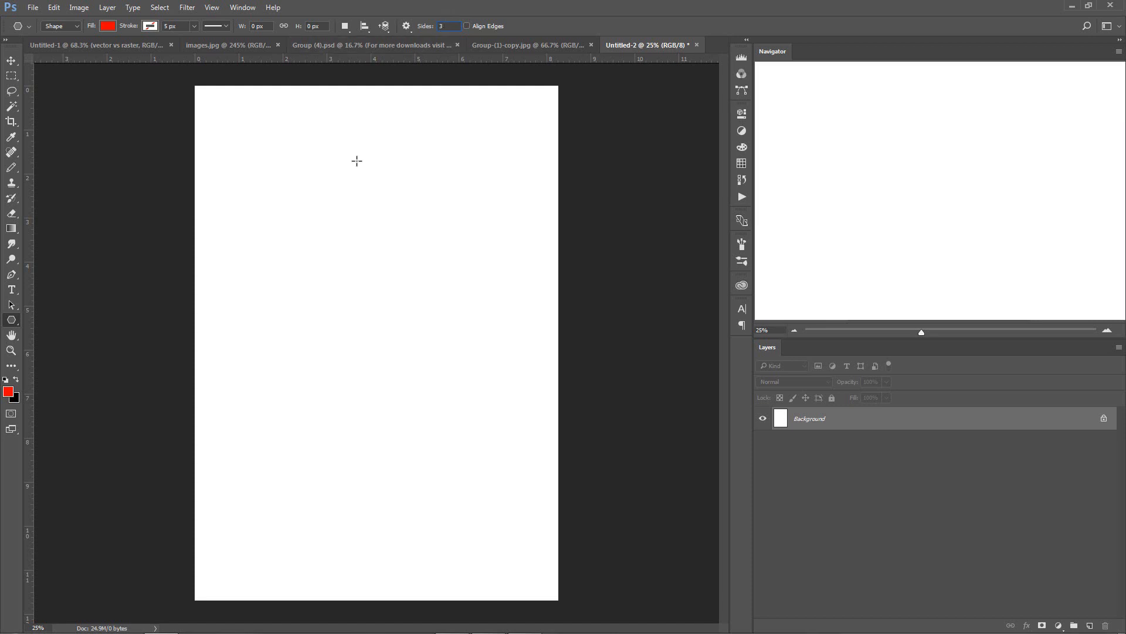
{"action": "left_click_drag", "start_coordinate": [293, 165], "coordinate": [342, 210]}
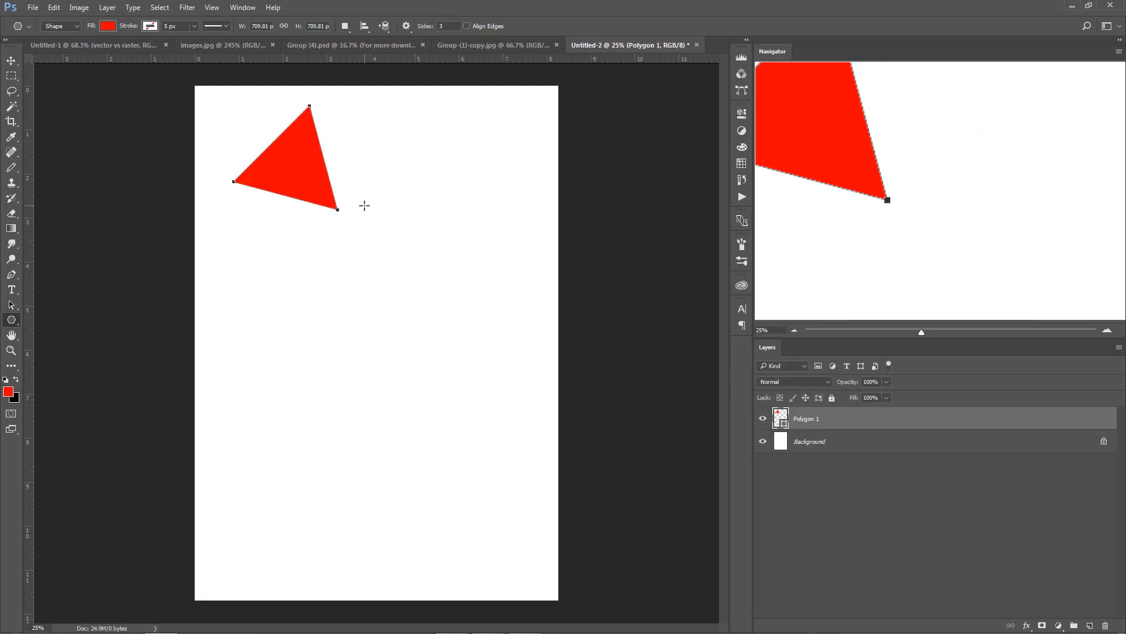
{"action": "key", "text": "ctrl+z"}
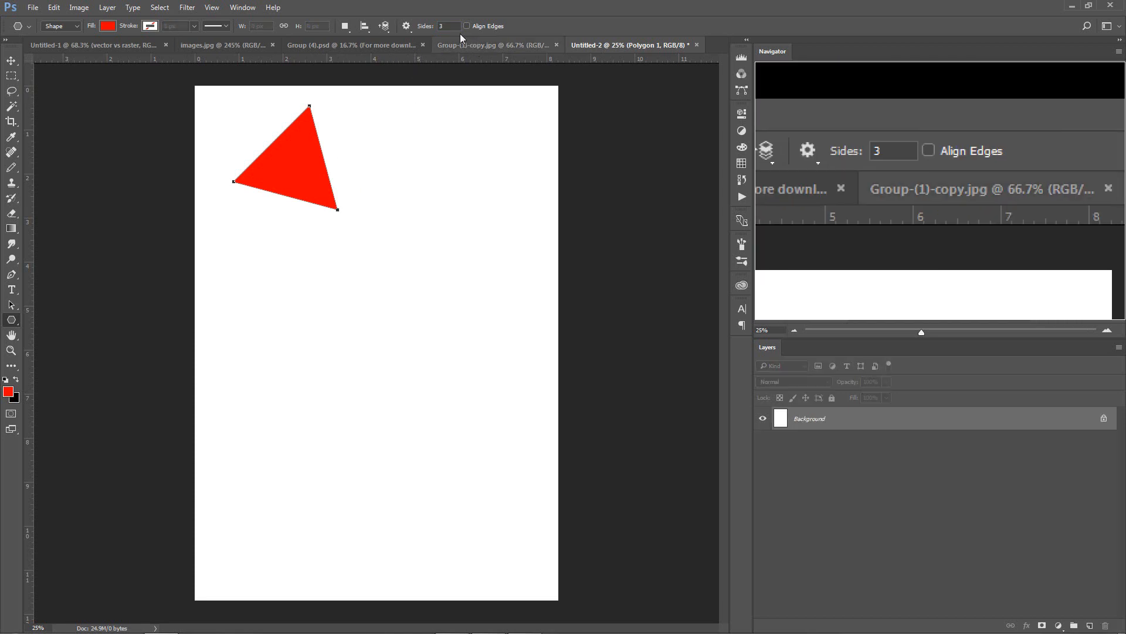
Step: Draw a 5-sided polygon about 1243 × 1243 px at the page's upper edge and undo it
{"action": "left_click", "coordinate": [451, 26]}
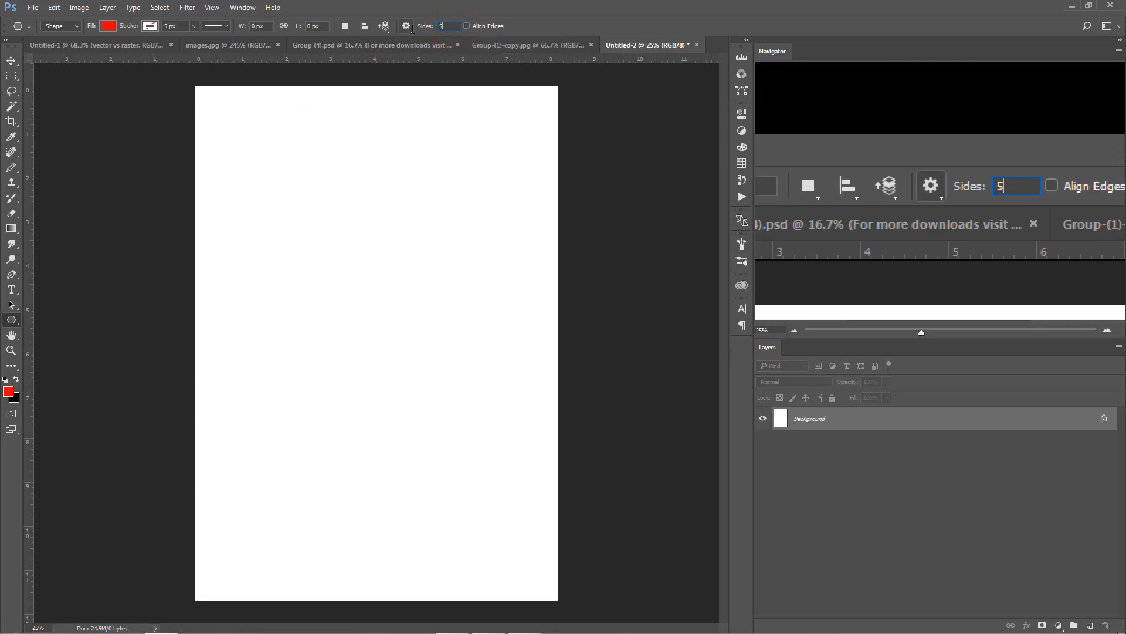
{"action": "type", "text": "5"}
{"action": "left_click_drag", "start_coordinate": [318, 178], "coordinate": [397, 247]}
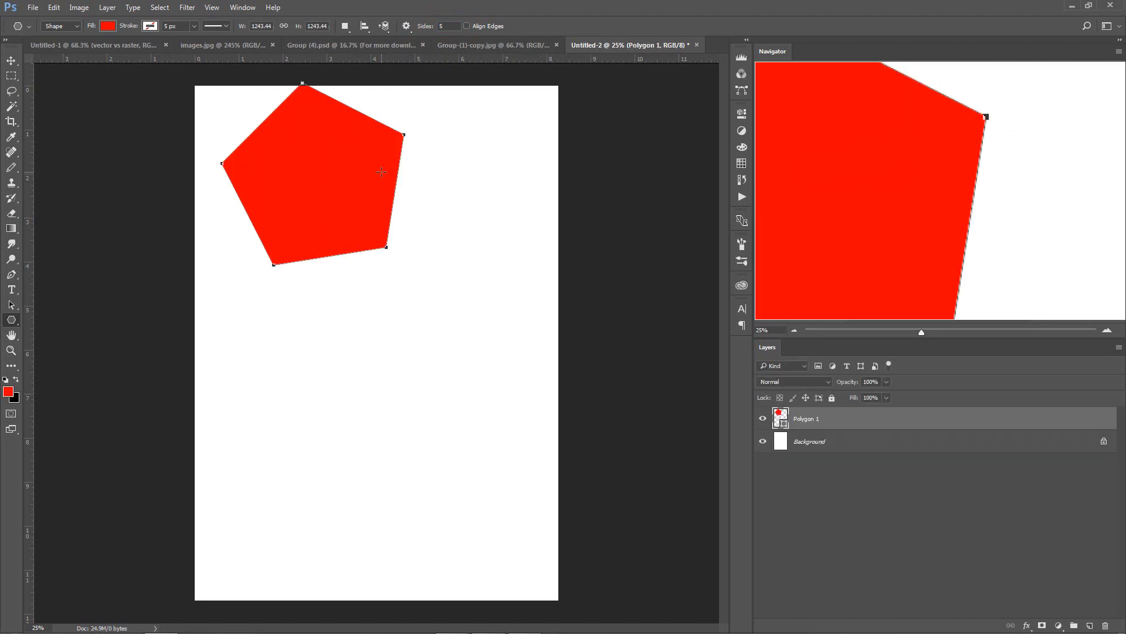
{"action": "key", "text": "ctrl+z"}
Step: Draw a 10-sided polygon about 961 × 961 px in the page's upper left and undo it
{"action": "left_click", "coordinate": [443, 26]}
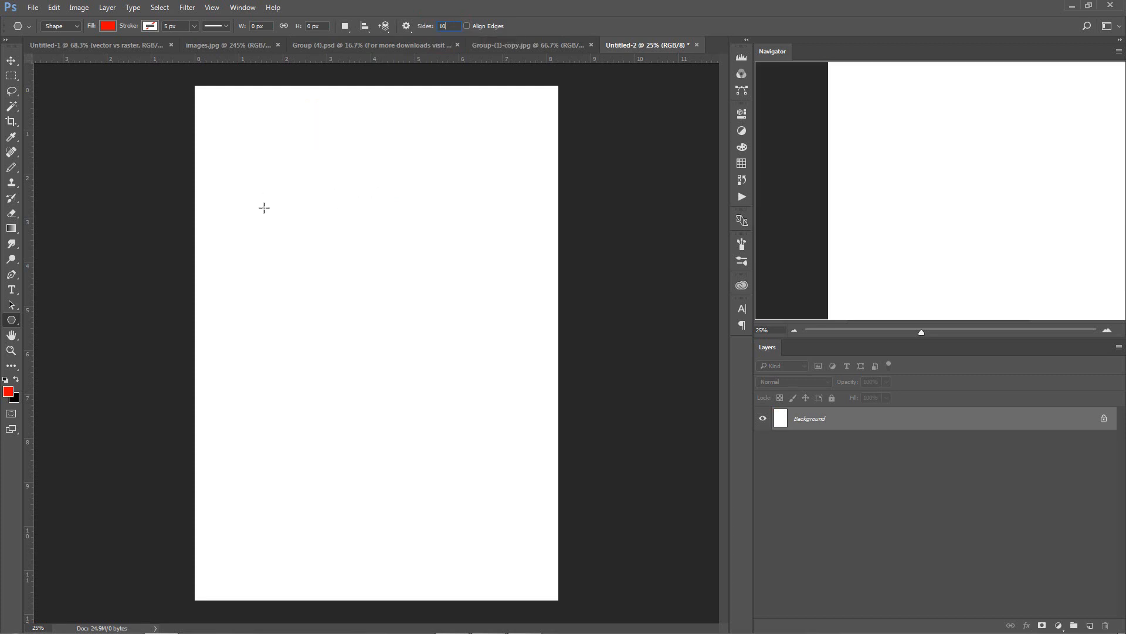
{"action": "left_click_drag", "start_coordinate": [273, 210], "coordinate": [343, 276]}
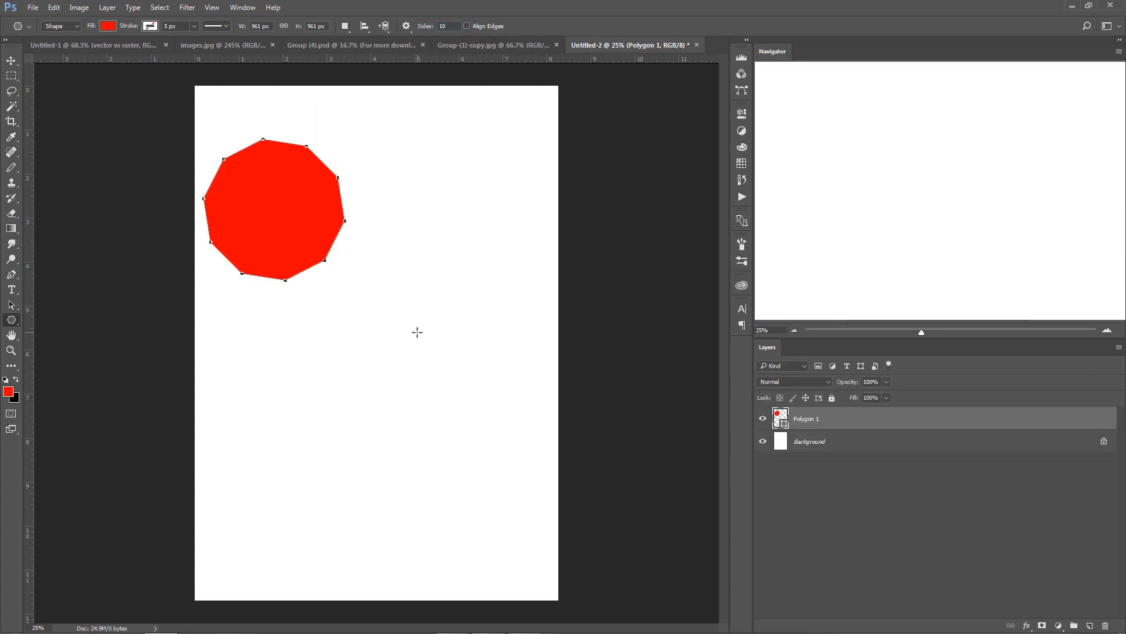
{"action": "key", "text": "ctrl+z"}
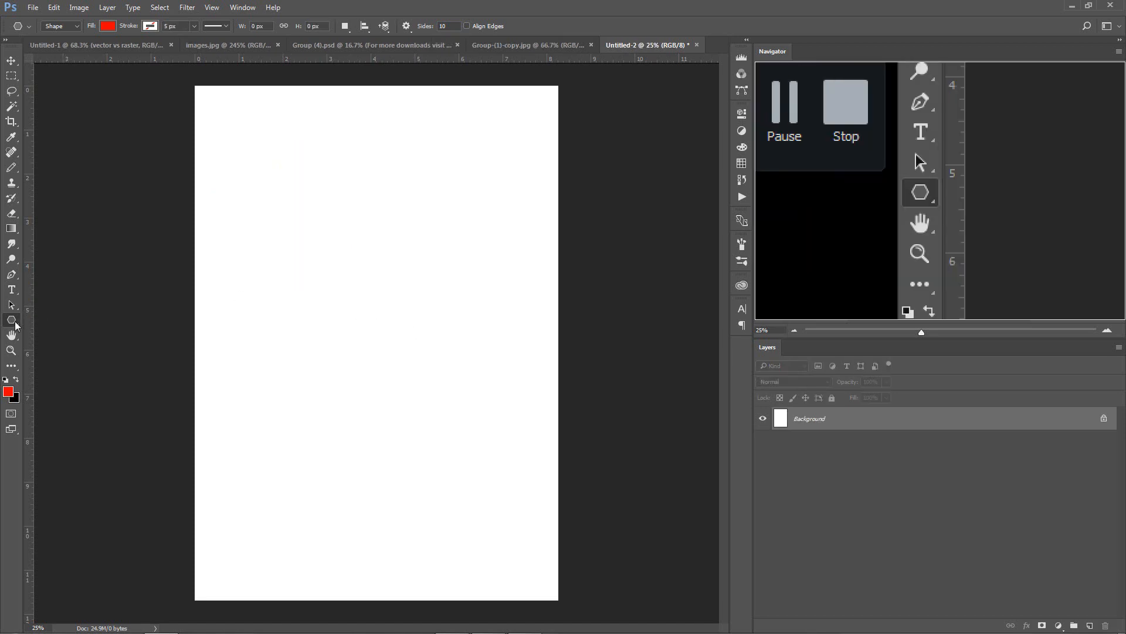
Step: Draw a horizontal line about 1941 px long with a 50 px weight across the page and undo it
{"action": "right_click", "coordinate": [11, 320]}
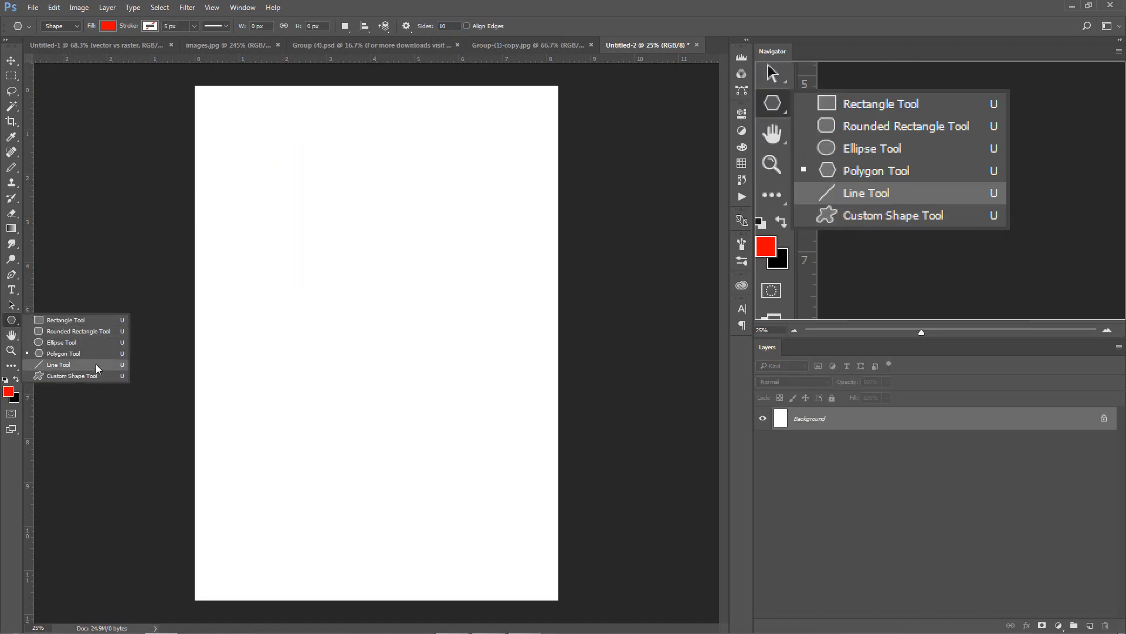
{"action": "left_click", "coordinate": [97, 363]}
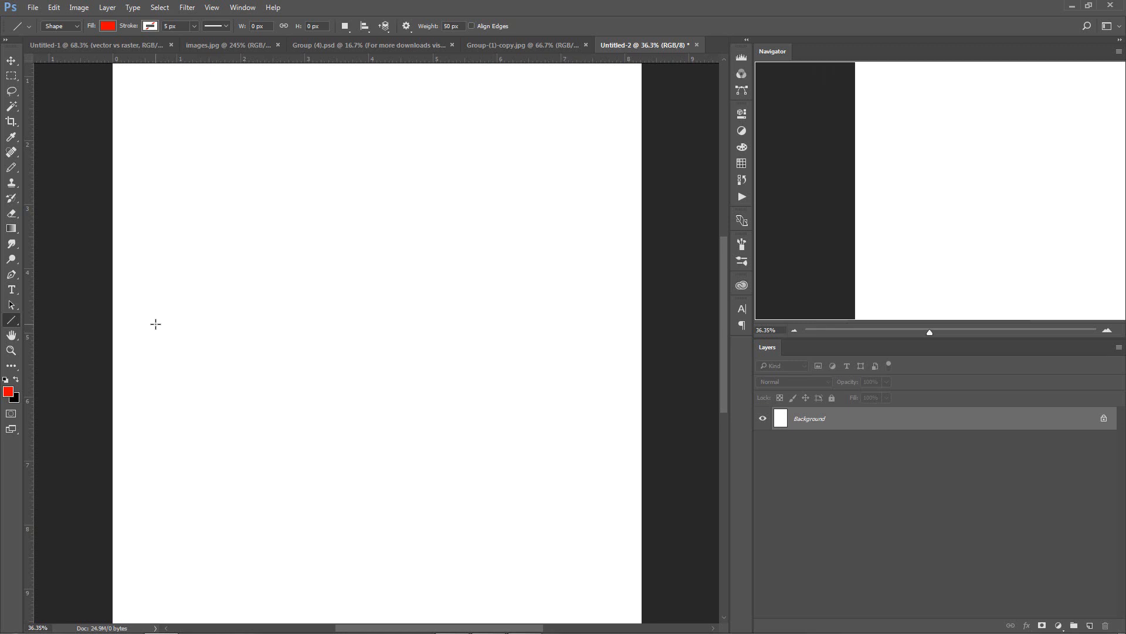
{"action": "left_click_drag", "start_coordinate": [156, 324], "coordinate": [569, 325]}
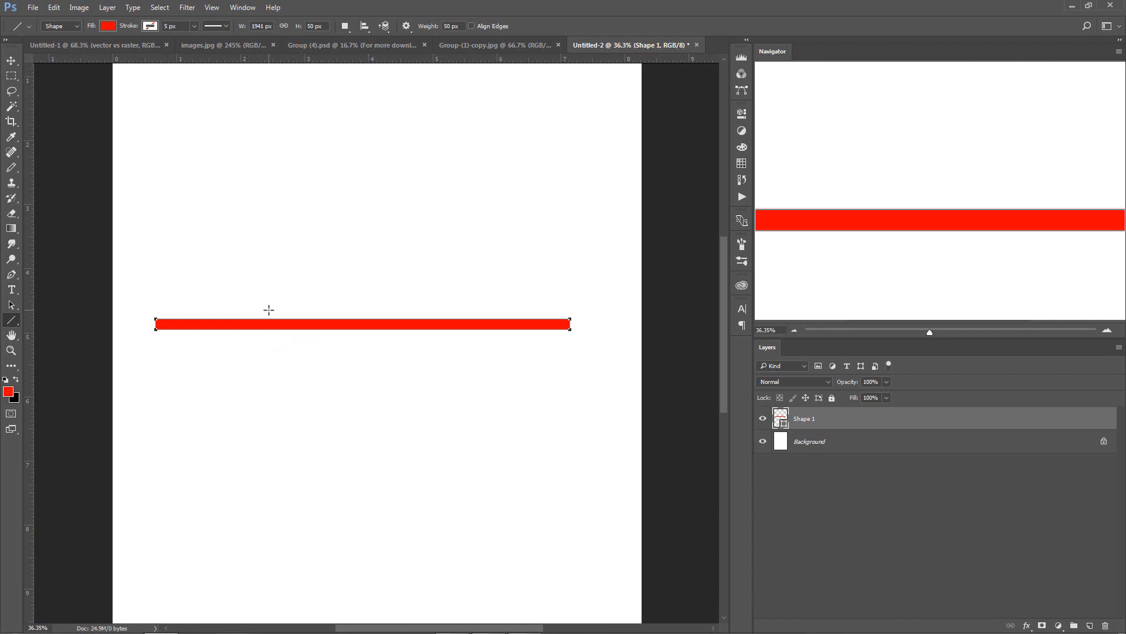
{"action": "key", "text": "ctrl+z"}
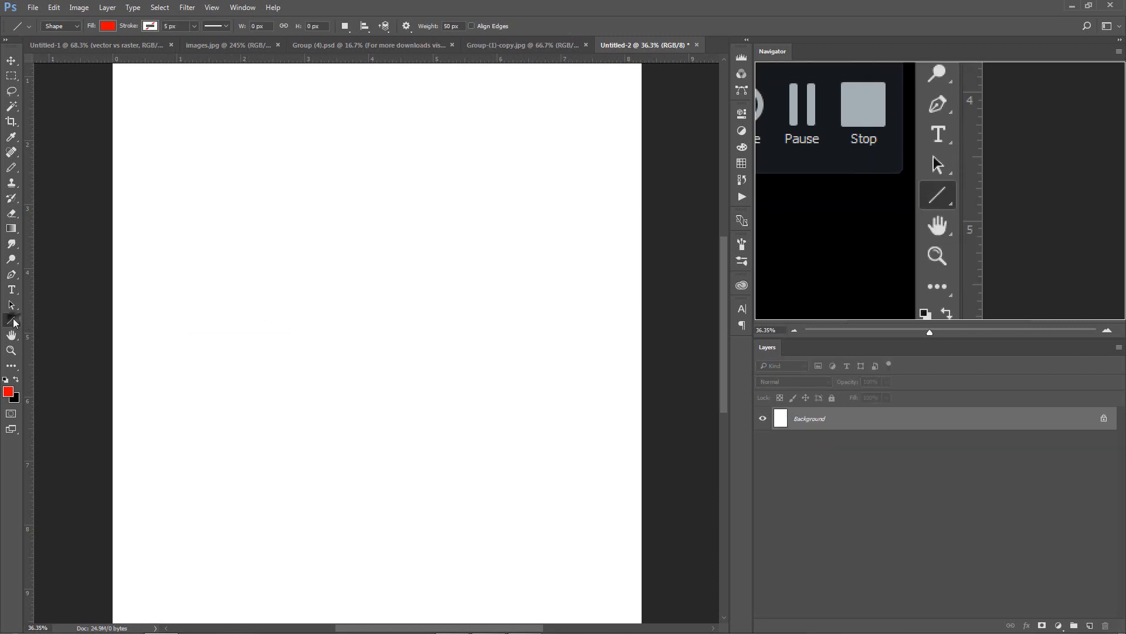
Step: Draw a red cat custom shape about 333 × 622 px in the page's lower left and enlarge it by its upper-right corner
{"action": "right_click", "coordinate": [14, 322]}
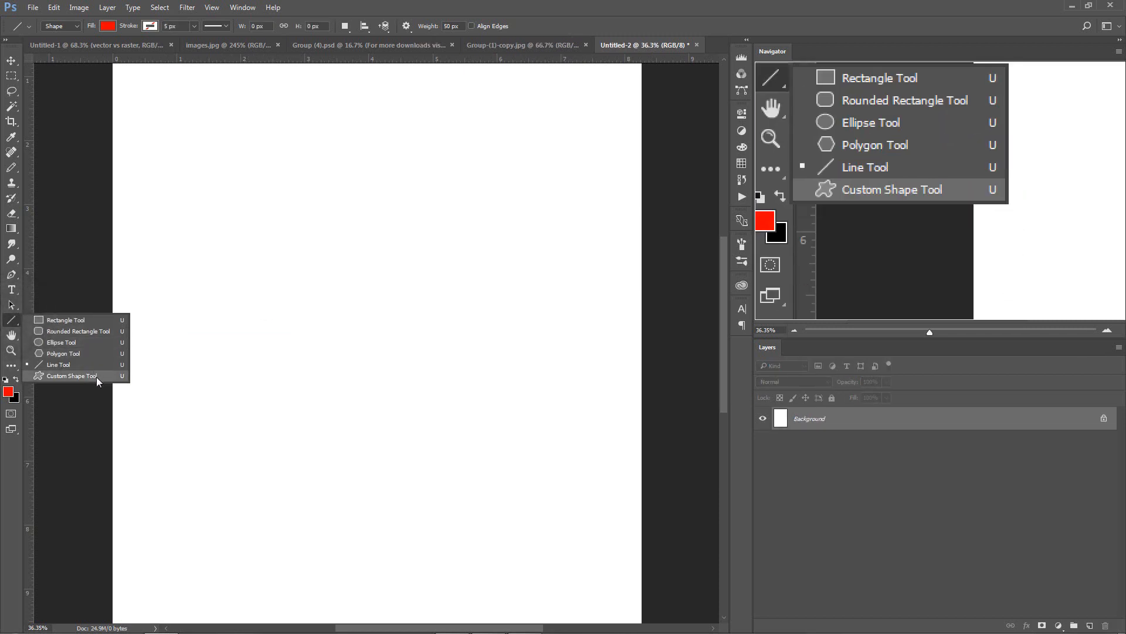
{"action": "left_click", "coordinate": [97, 378]}
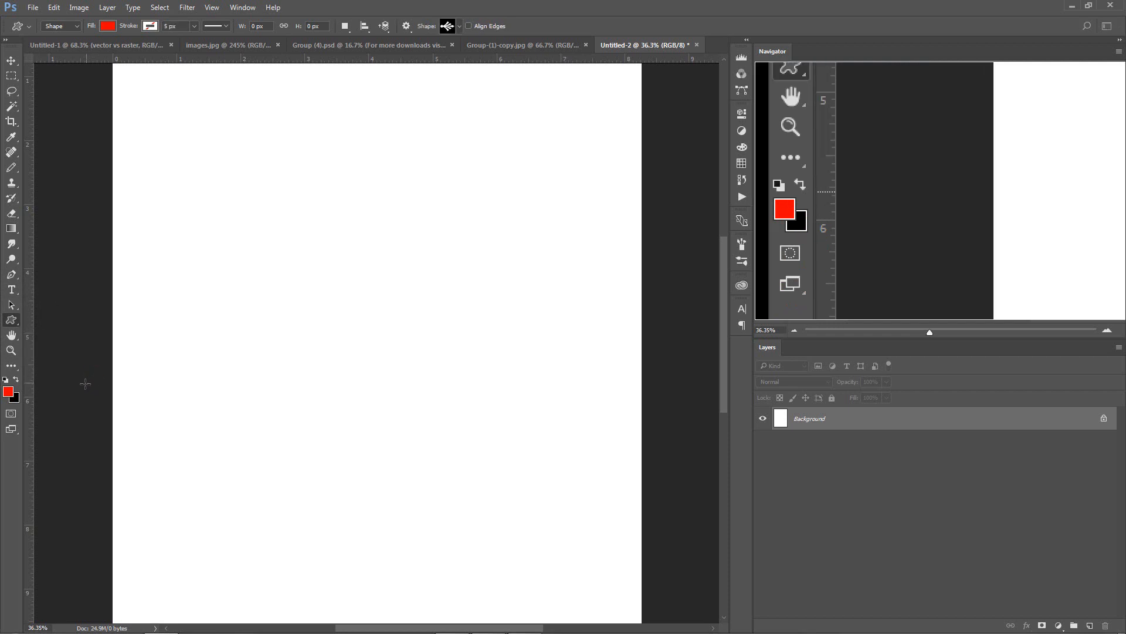
{"action": "left_click", "coordinate": [460, 28]}
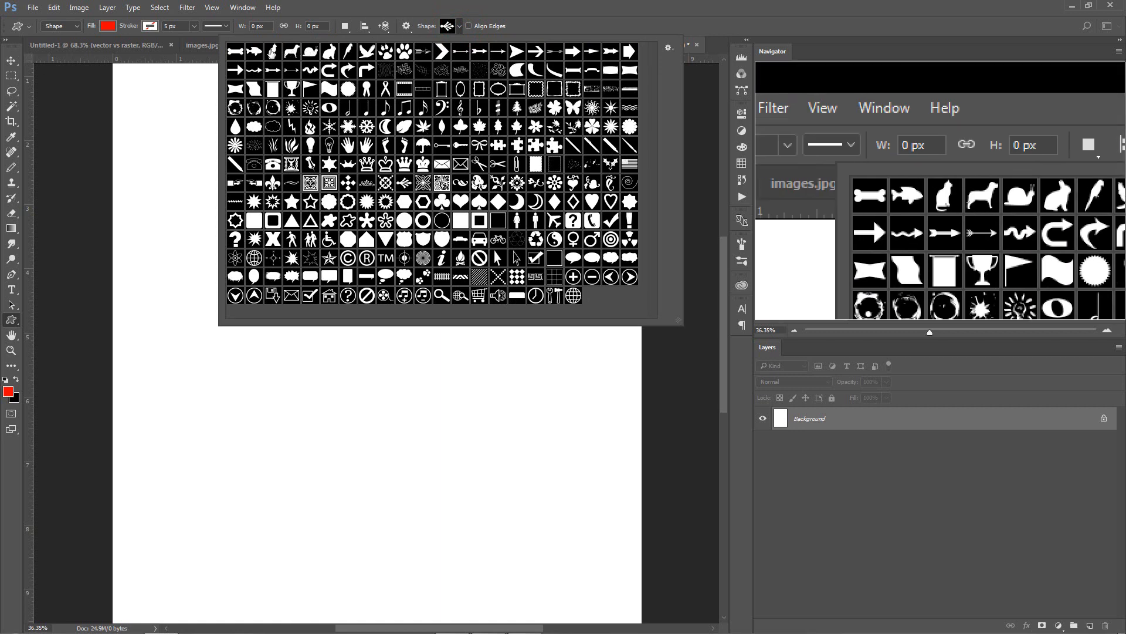
{"action": "left_click", "coordinate": [273, 53]}
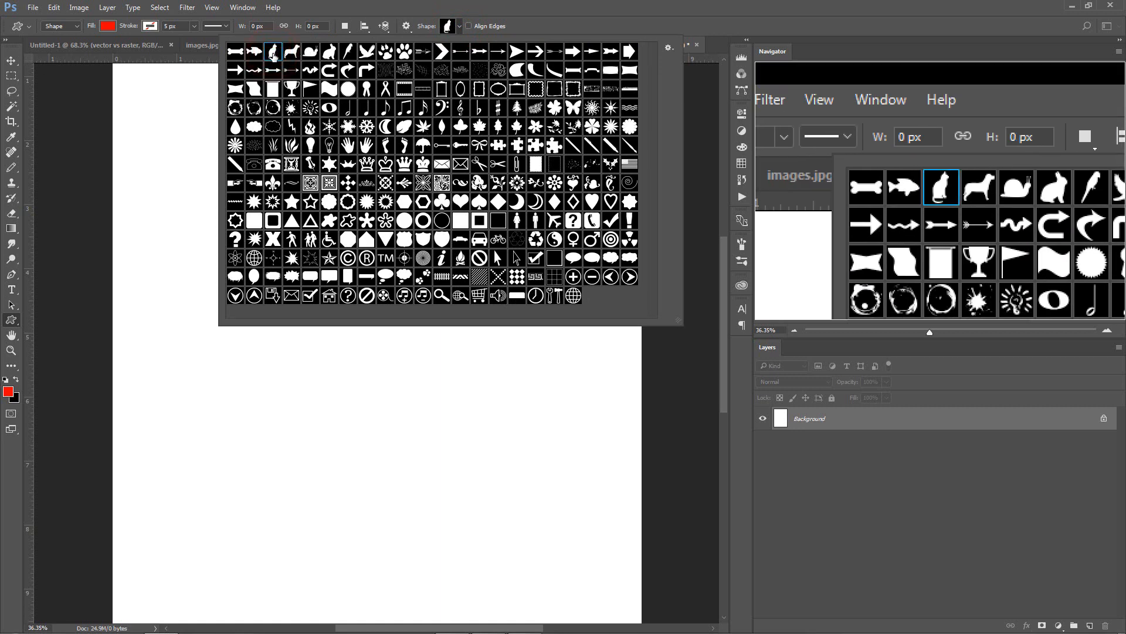
{"action": "left_click_drag", "start_coordinate": [228, 421], "coordinate": [400, 533]}
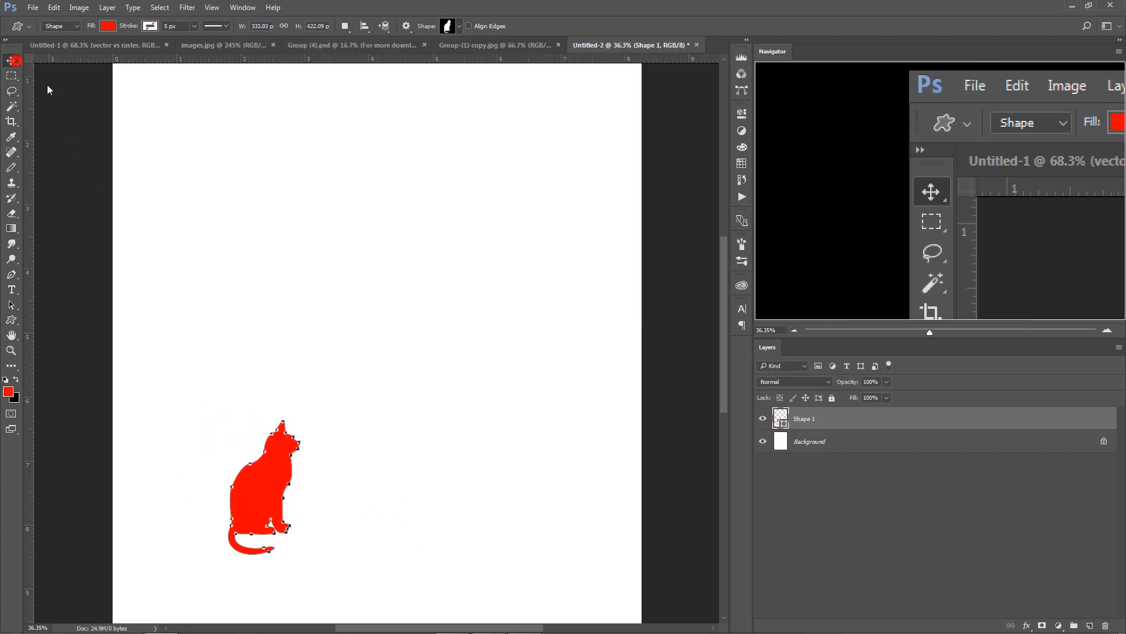
{"action": "left_click", "coordinate": [11, 61]}
{"action": "left_click_drag", "start_coordinate": [298, 419], "coordinate": [561, 212]}
{"action": "key", "text": "Return"}
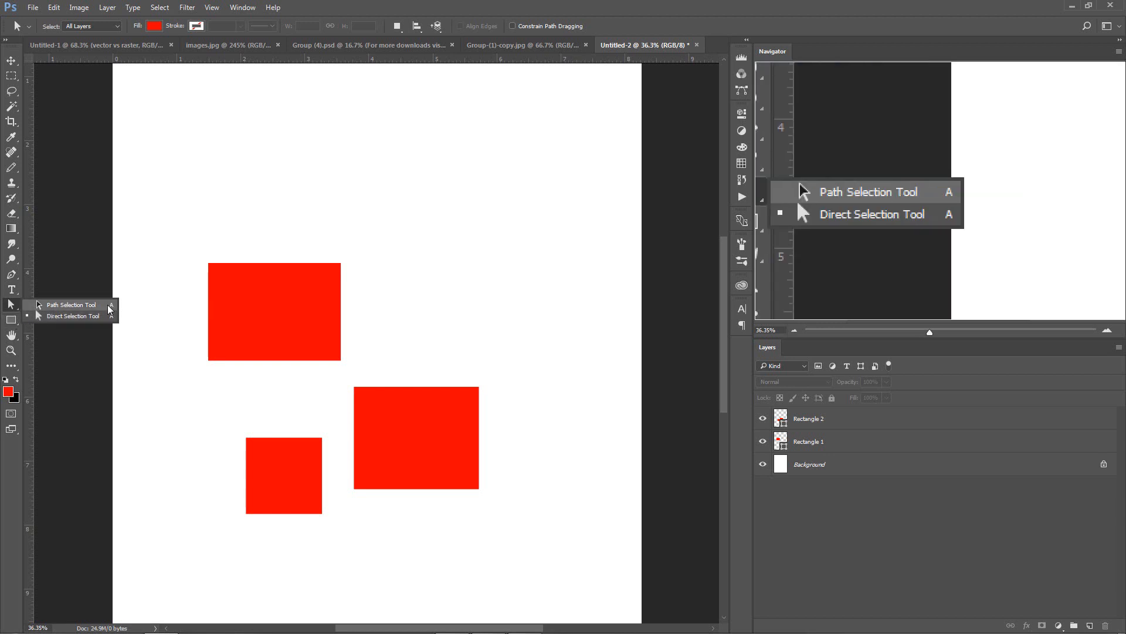
Step: Convert the uppermost rectangle to a regular path and reshape it into a slanted quadrilateral about 883 × 702 px with the Direct Selection tool
{"action": "left_click", "coordinate": [36, 304]}
{"action": "left_click_drag", "start_coordinate": [176, 243], "coordinate": [231, 283]}
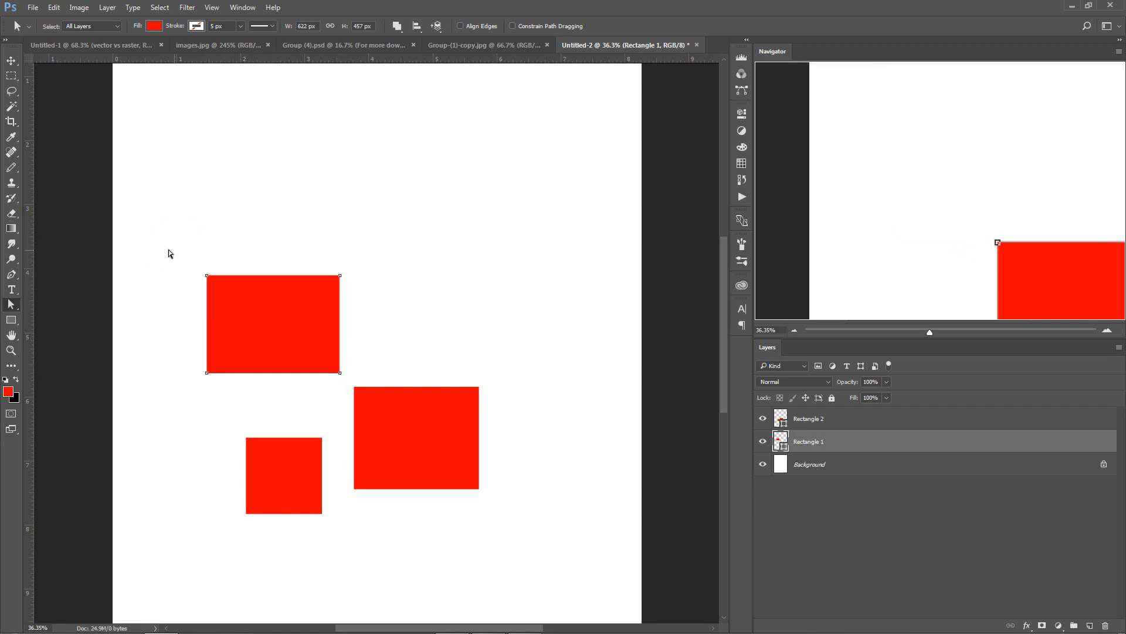
{"action": "left_click_drag", "start_coordinate": [185, 258], "coordinate": [151, 225]}
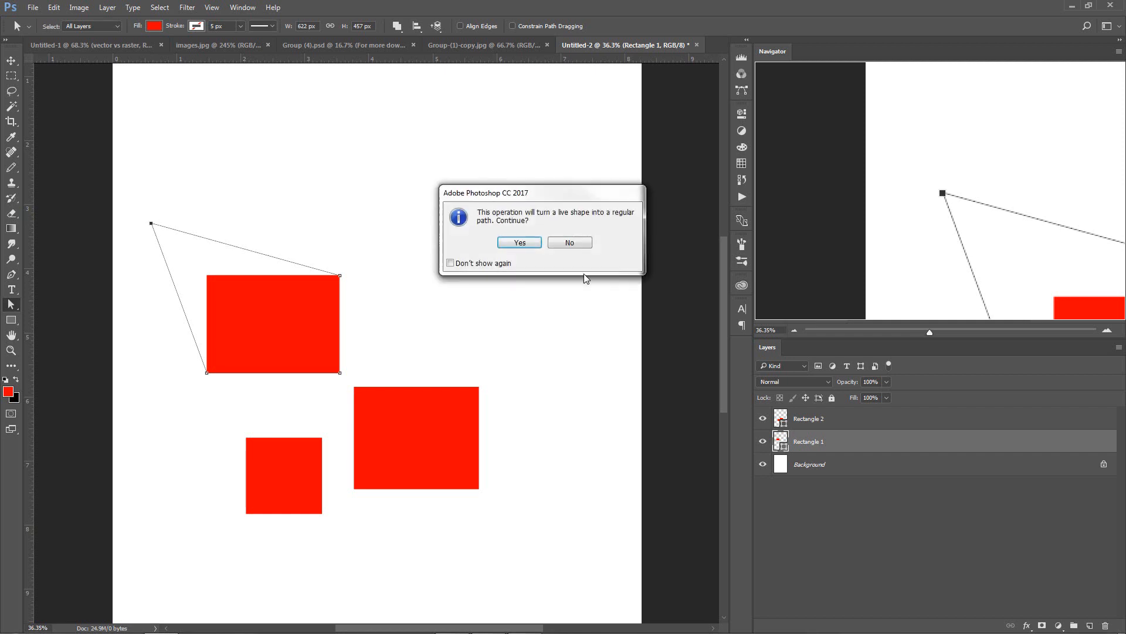
{"action": "left_click", "coordinate": [520, 241]}
{"action": "left_click_drag", "start_coordinate": [367, 254], "coordinate": [294, 277]}
{"action": "left_click_drag", "start_coordinate": [217, 390], "coordinate": [213, 346]}
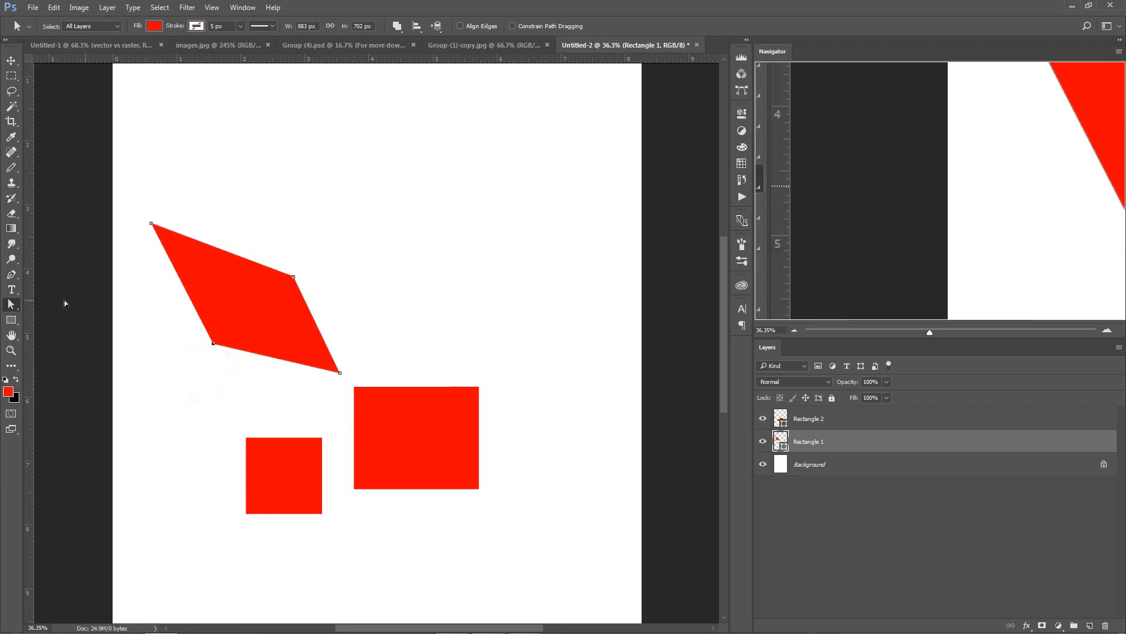
Step: Check which layers the Direct Selection tool is set to select from
{"action": "right_click", "coordinate": [11, 304]}
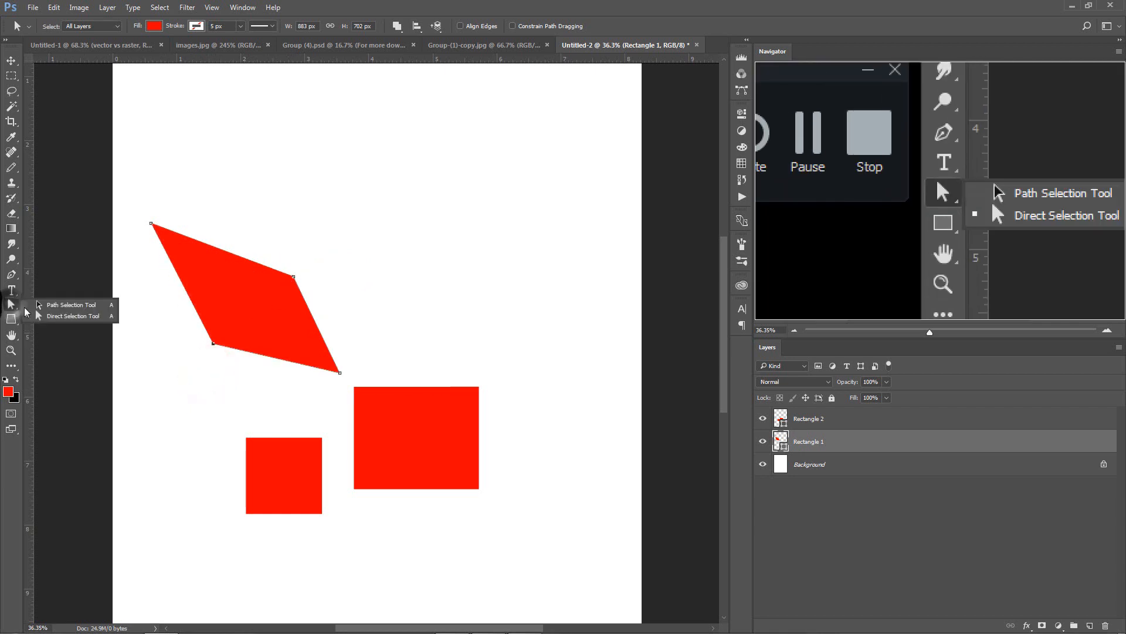
{"action": "left_click", "coordinate": [62, 316]}
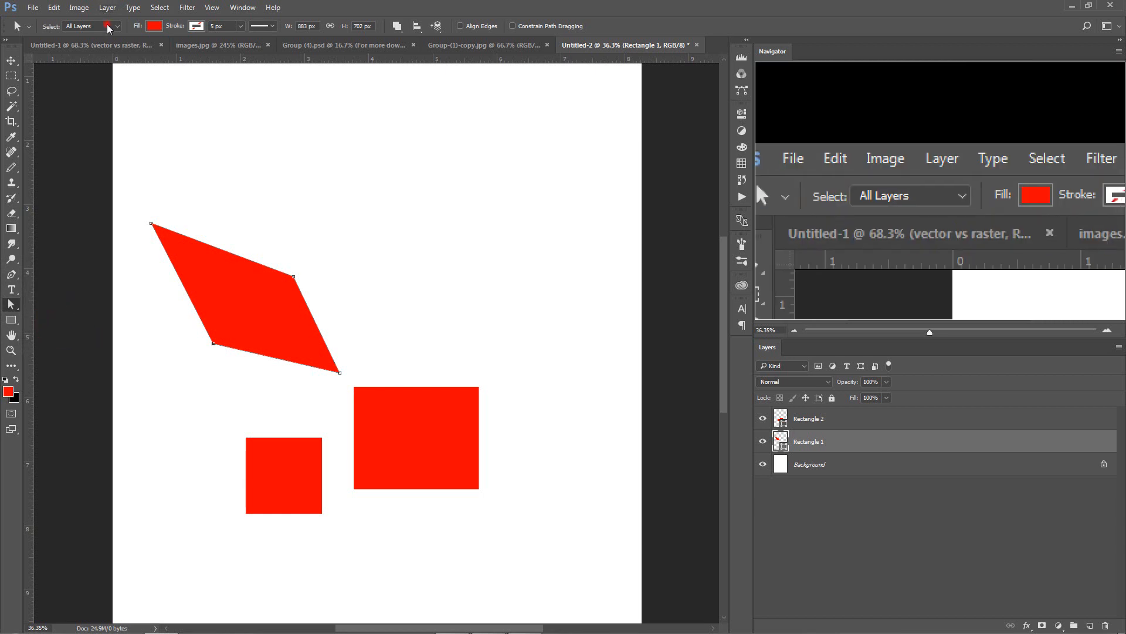
{"action": "left_click", "coordinate": [109, 27]}
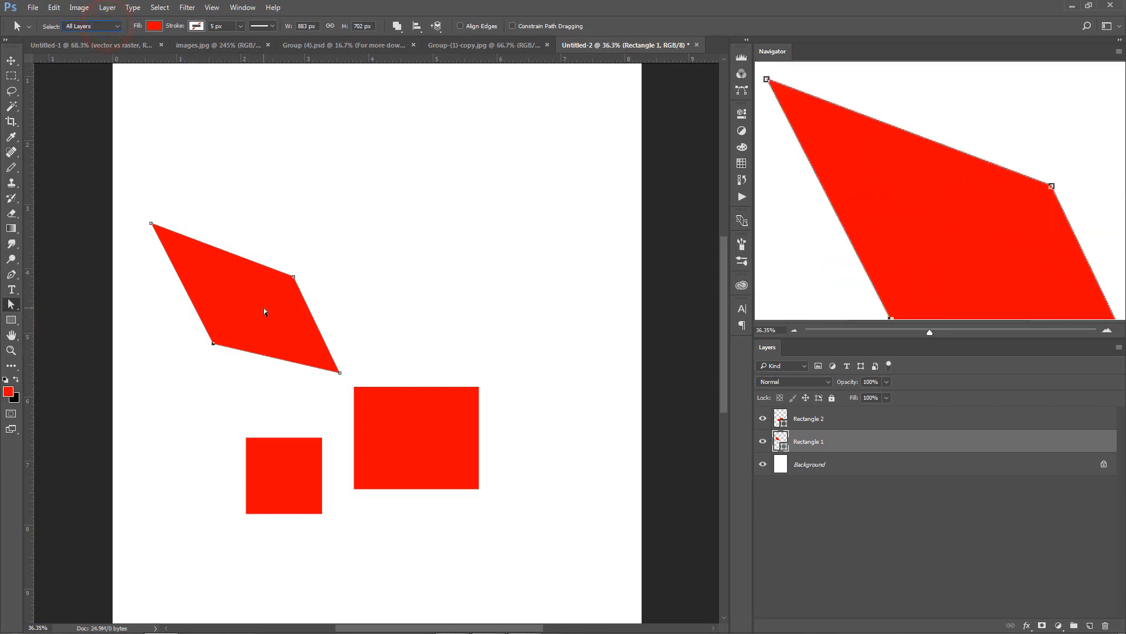
Step: Draw a right-pointing arrowhead custom shape about 570 × 485 px to the right of the slanted quadrilateral
{"action": "right_click", "coordinate": [11, 320]}
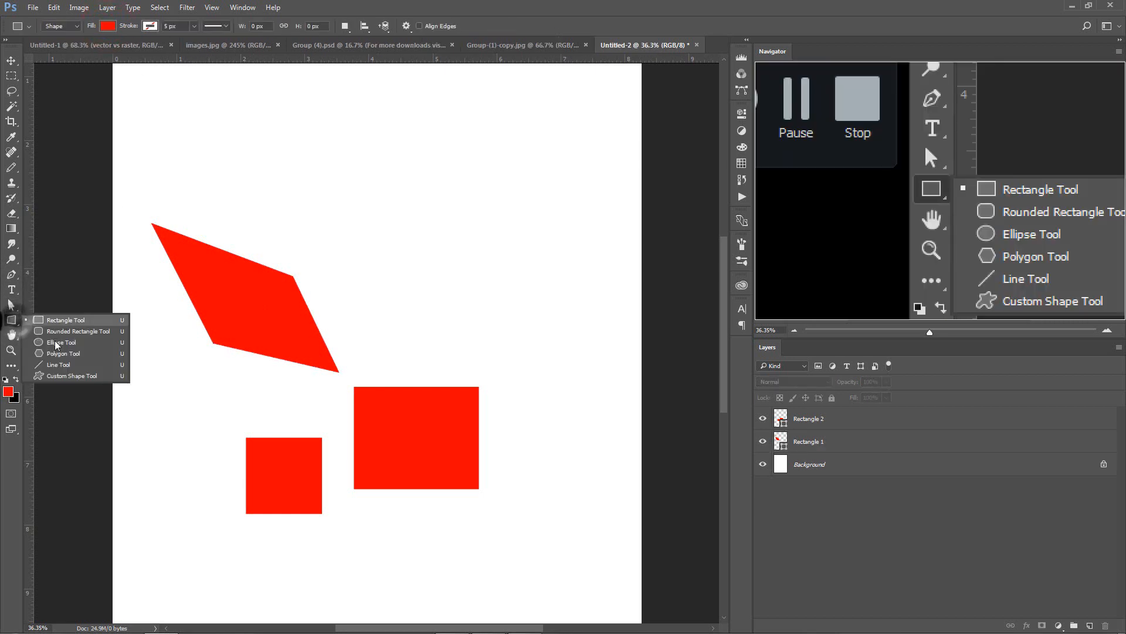
{"action": "left_click", "coordinate": [60, 376]}
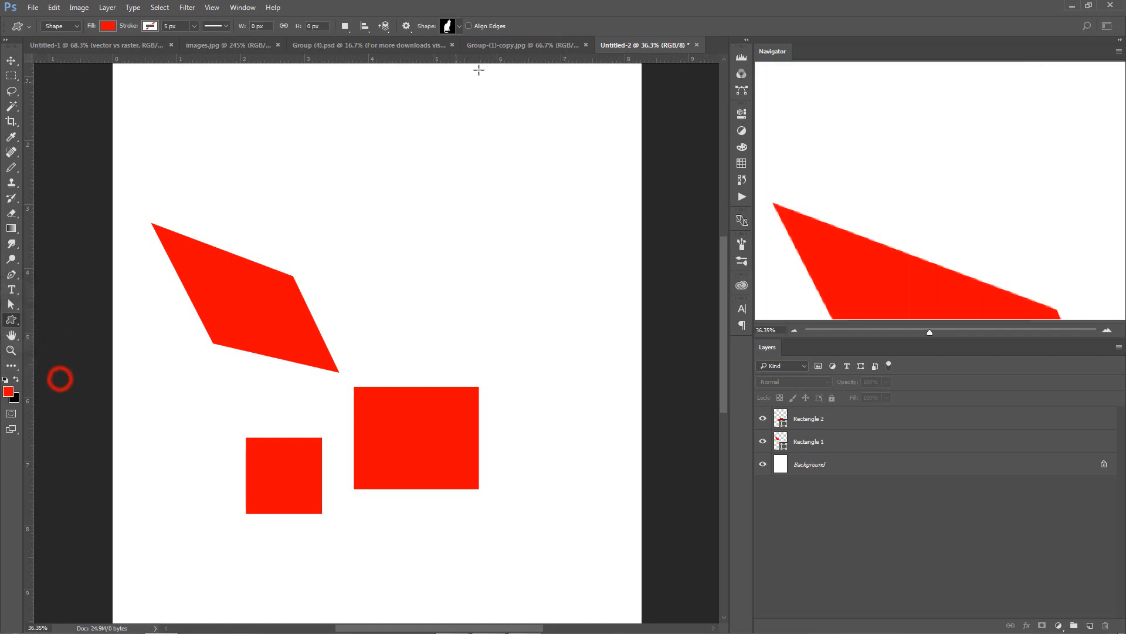
{"action": "left_click", "coordinate": [459, 26]}
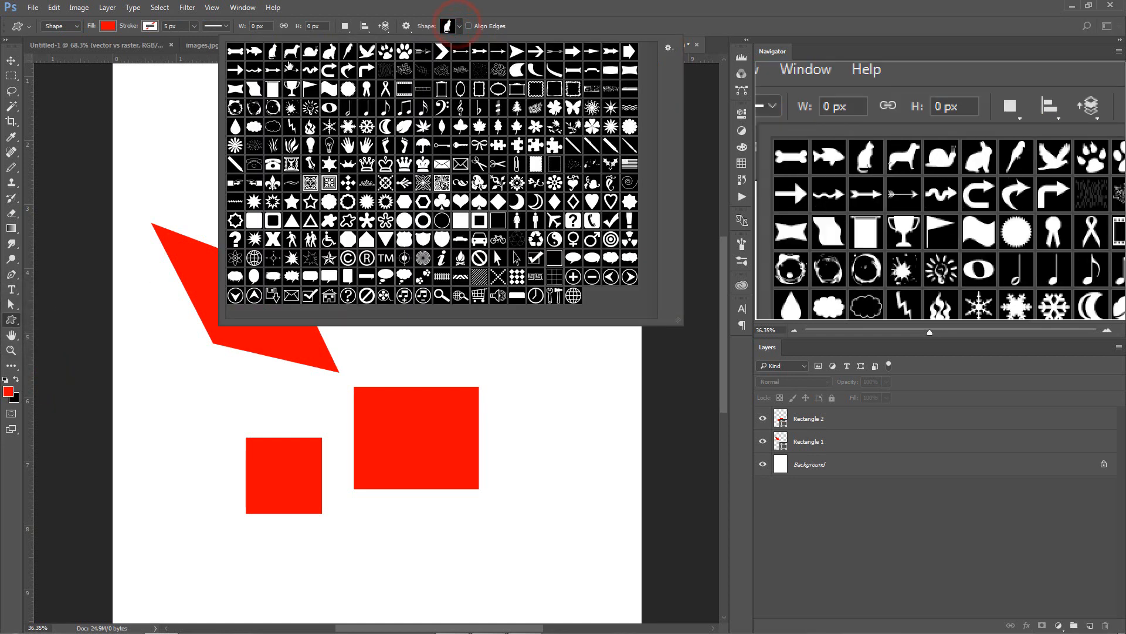
{"action": "left_click_drag", "start_coordinate": [384, 198], "coordinate": [505, 300]}
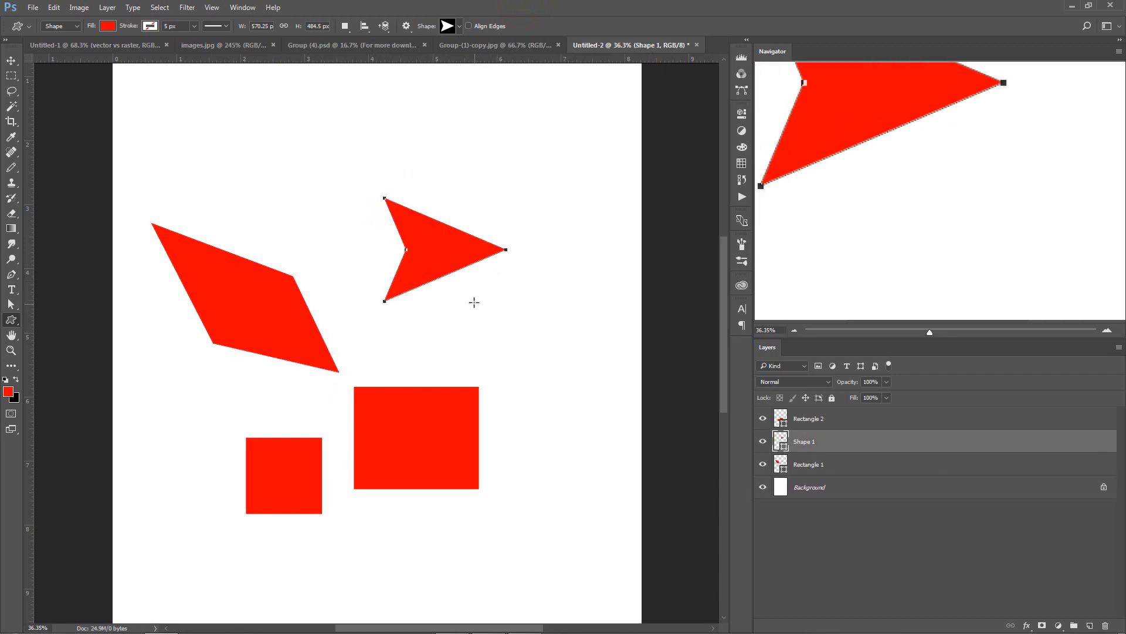
Step: Move the arrowhead's two rear anchor points farther back with the Direct Selection tool, stretching it to about 804 × 466 px
{"action": "scroll", "coordinate": [476, 250], "scroll_direction": "up", "scroll_amount": 5}
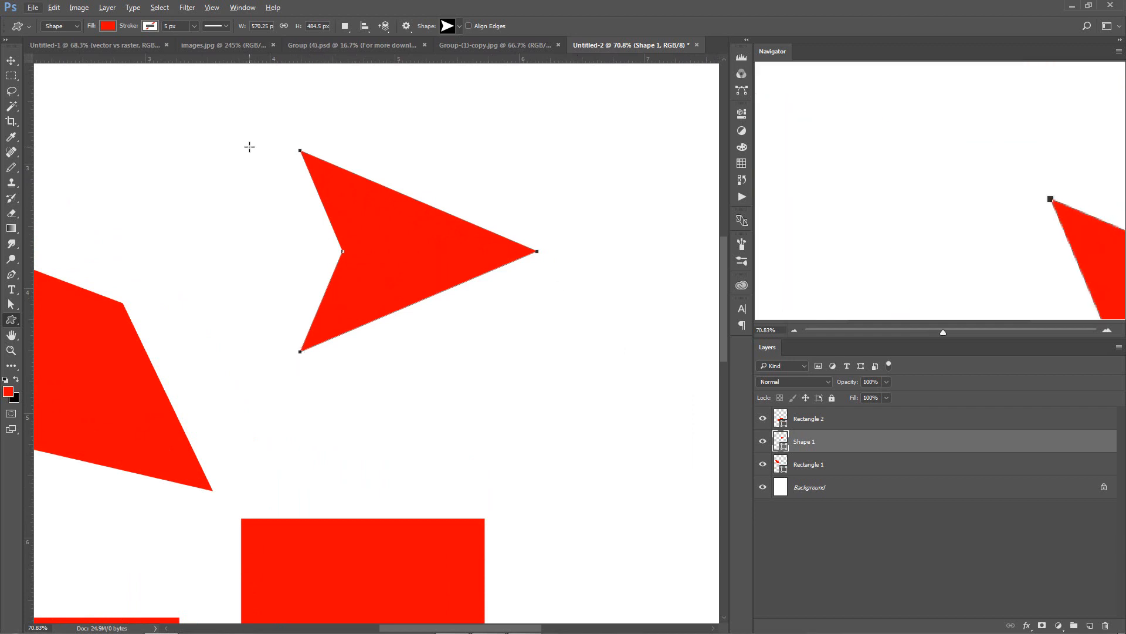
{"action": "right_click", "coordinate": [11, 322]}
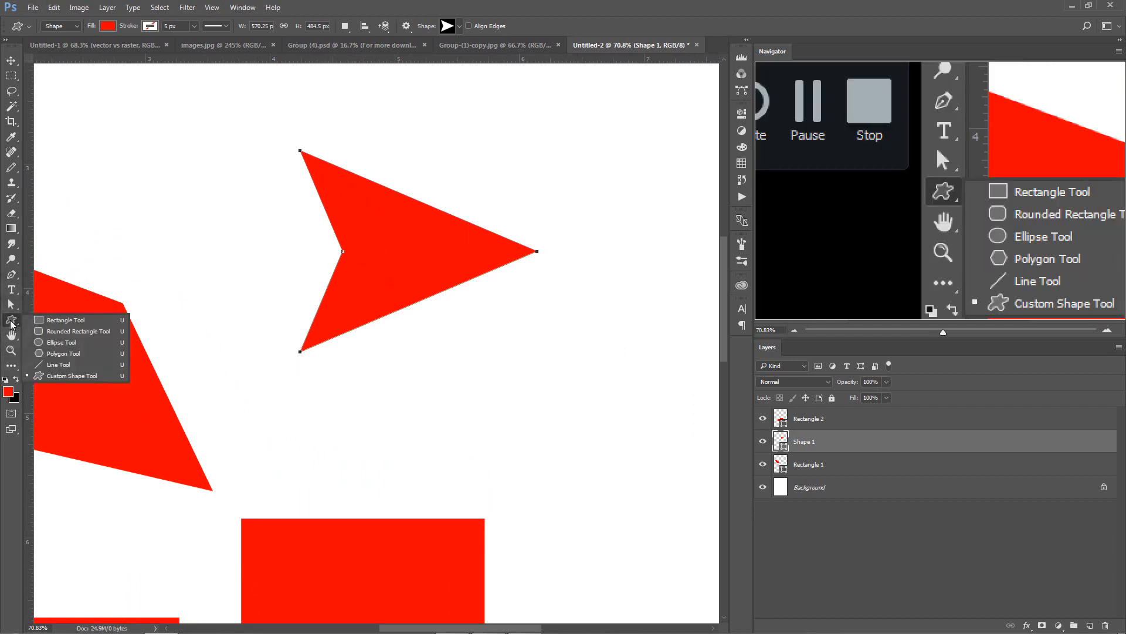
{"action": "left_click", "coordinate": [11, 304]}
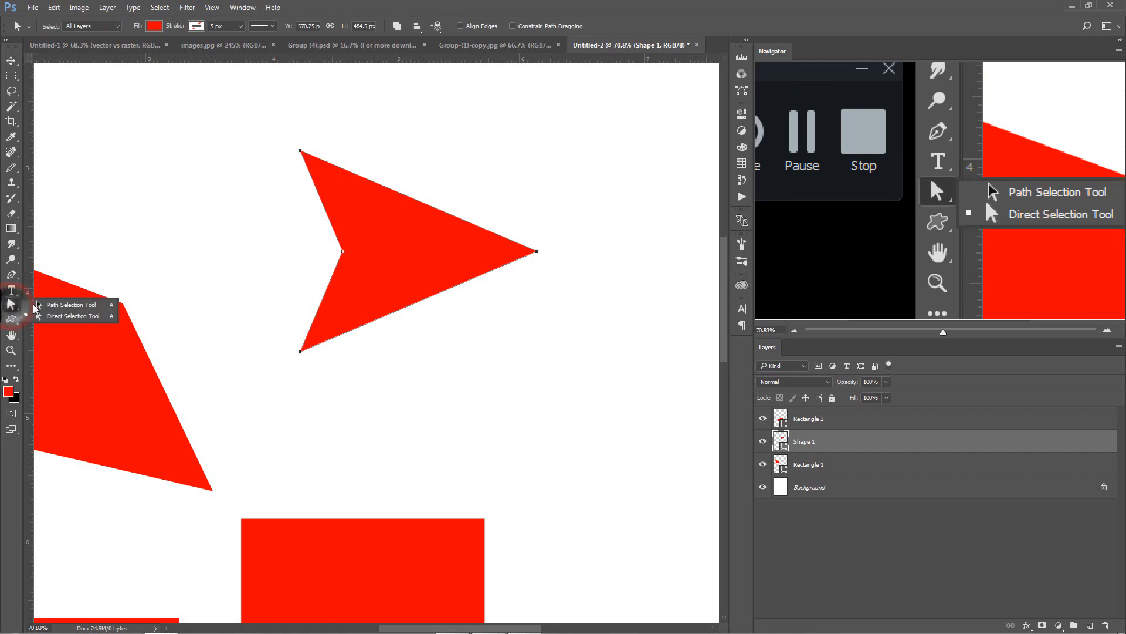
{"action": "left_click", "coordinate": [72, 316]}
{"action": "left_click_drag", "start_coordinate": [315, 376], "coordinate": [217, 352]}
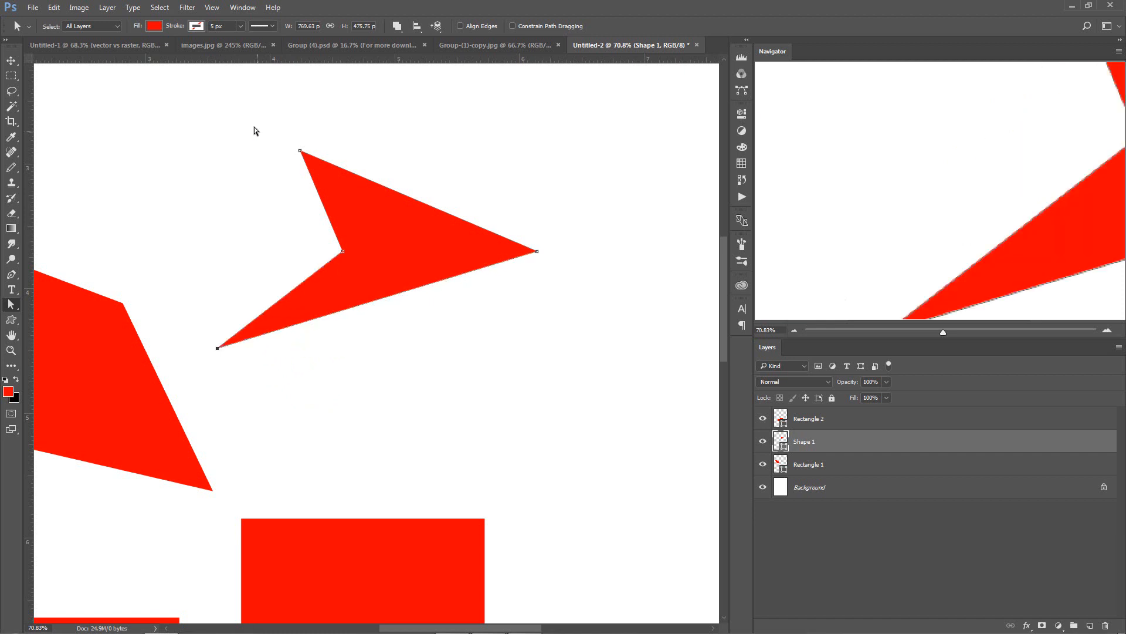
{"action": "left_click_drag", "start_coordinate": [259, 133], "coordinate": [211, 157]}
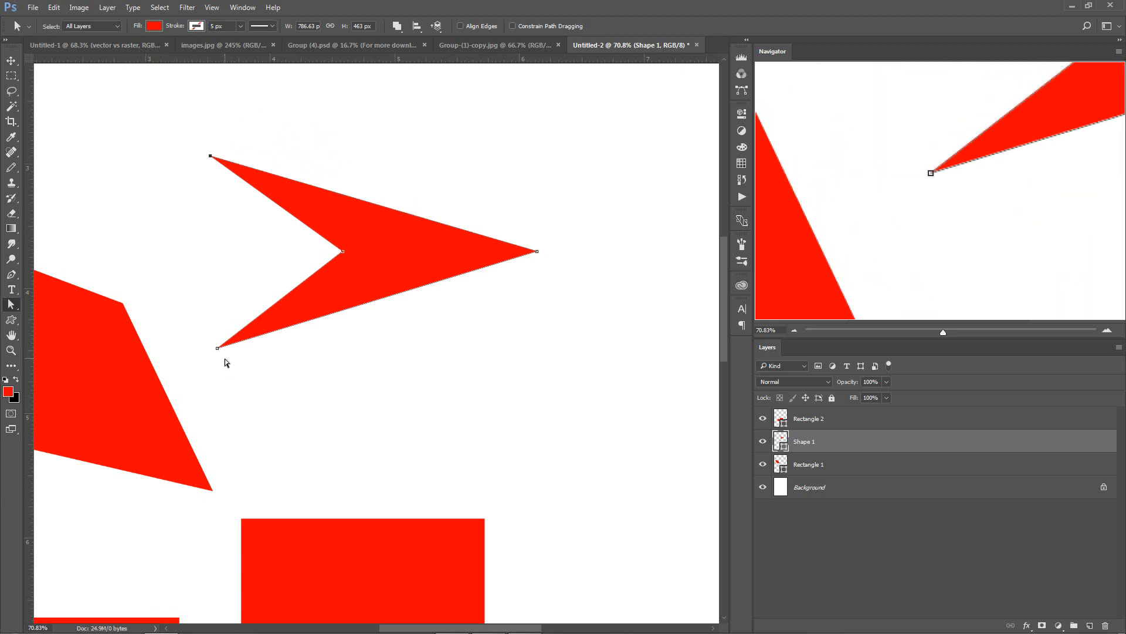
{"action": "left_click", "coordinate": [218, 348]}
{"action": "scroll", "coordinate": [468, 340], "scroll_direction": "down", "scroll_amount": 1}
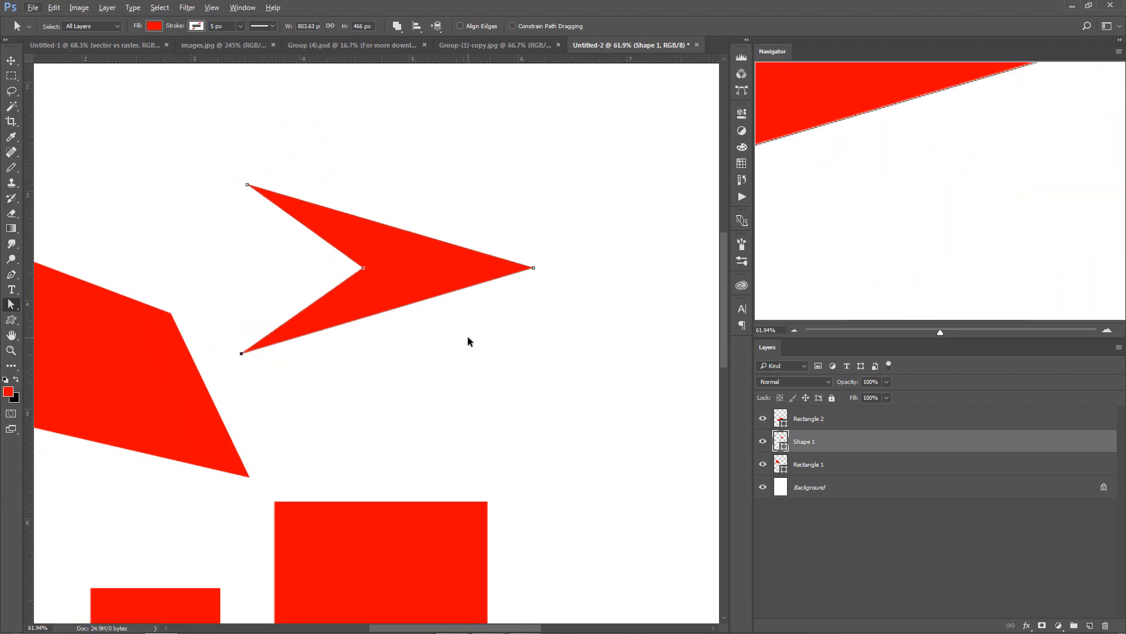